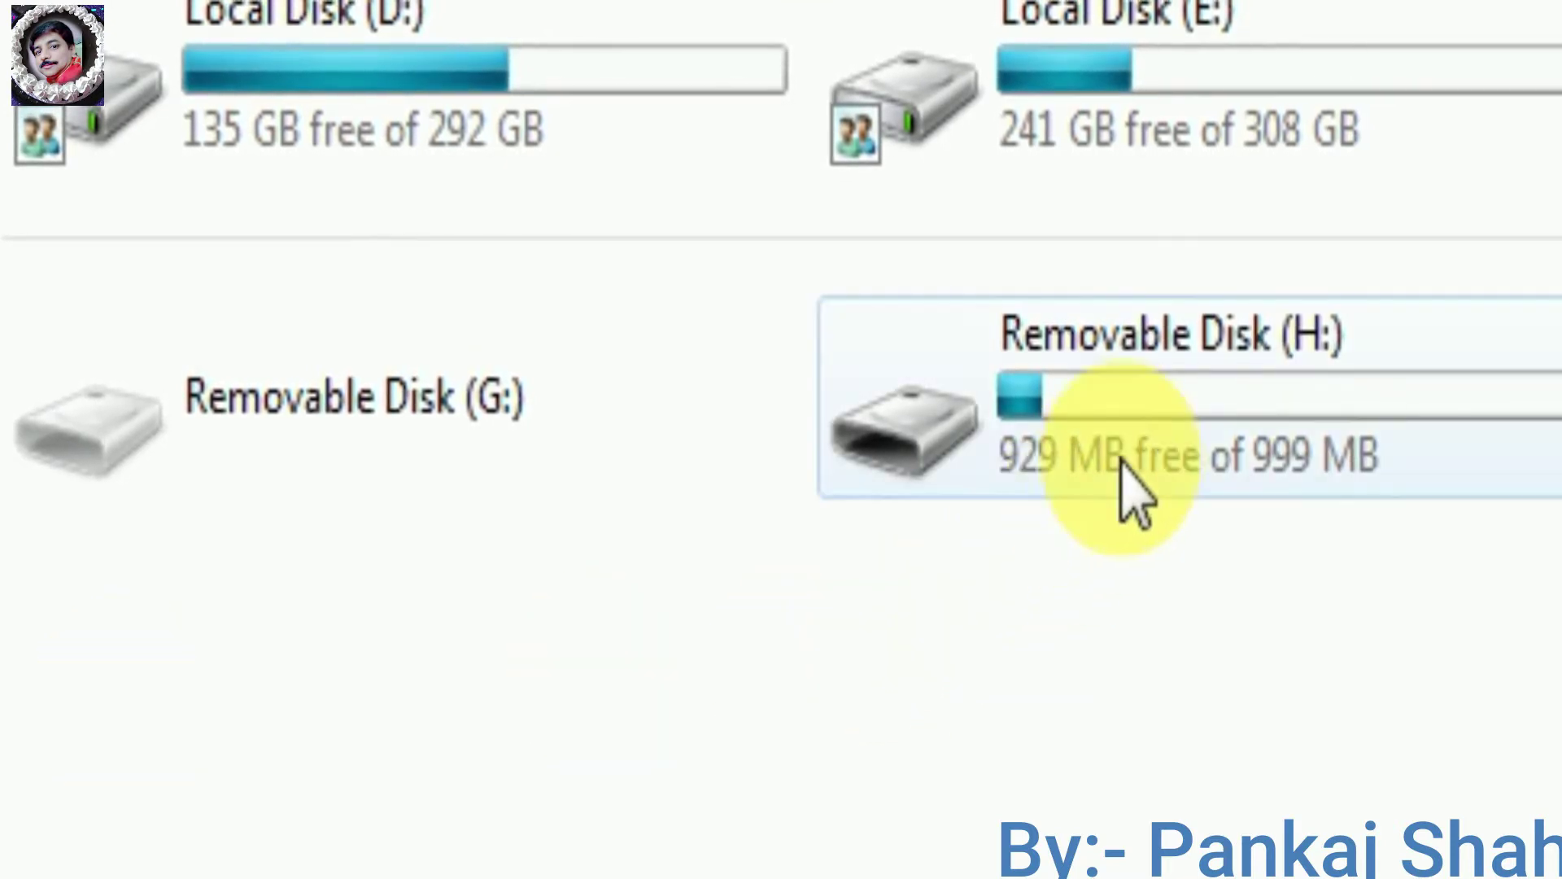
Step: Check the file system and capacity of Removable Disk (H:) in its properties
click(1200, 472)
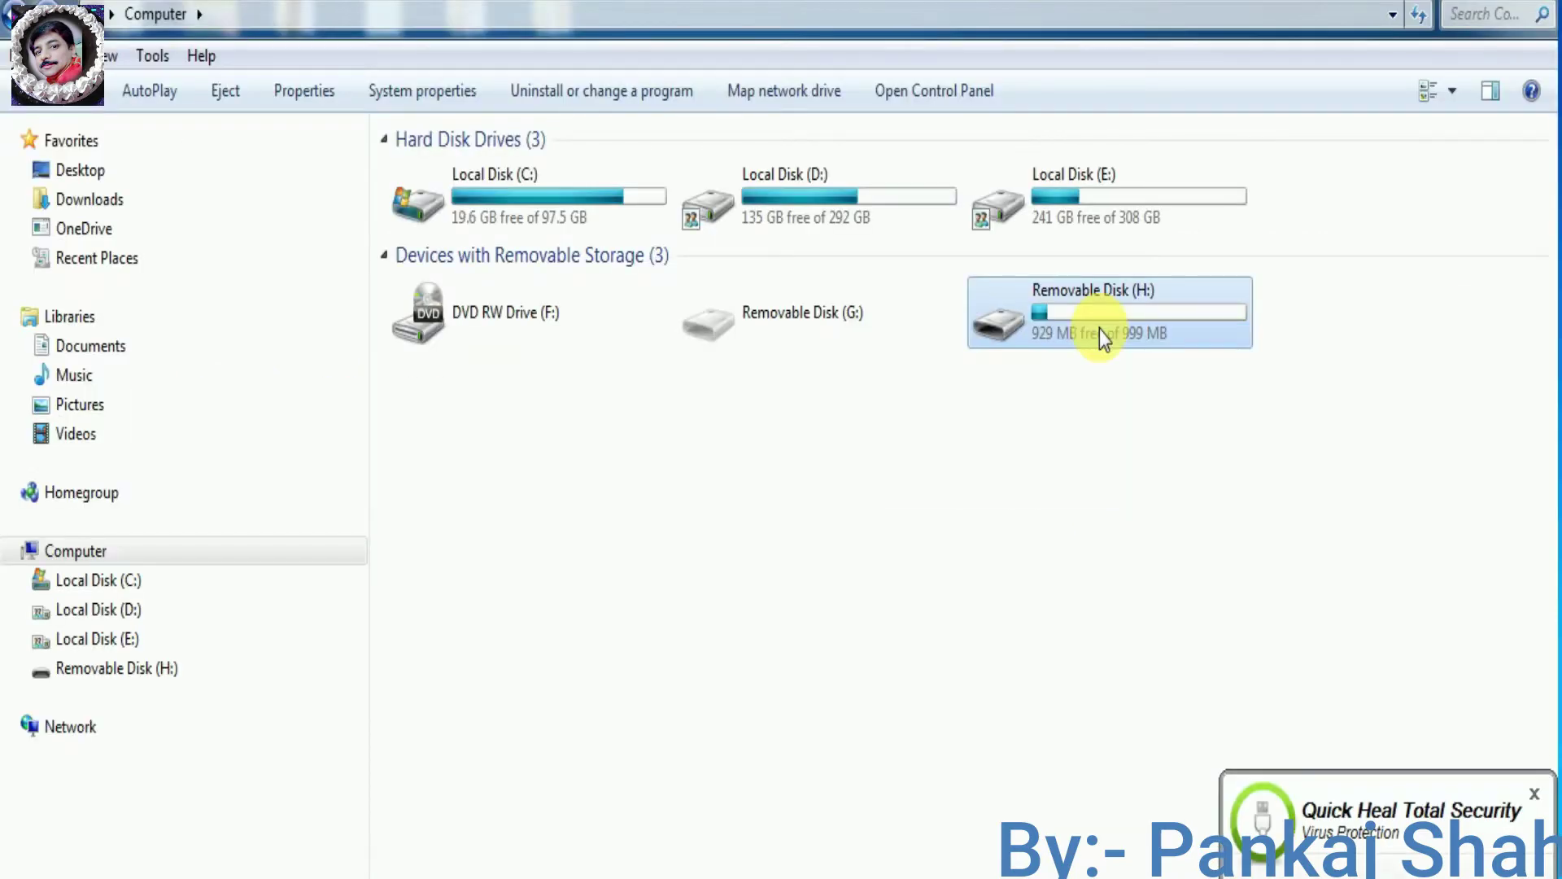
double_click(1100, 333)
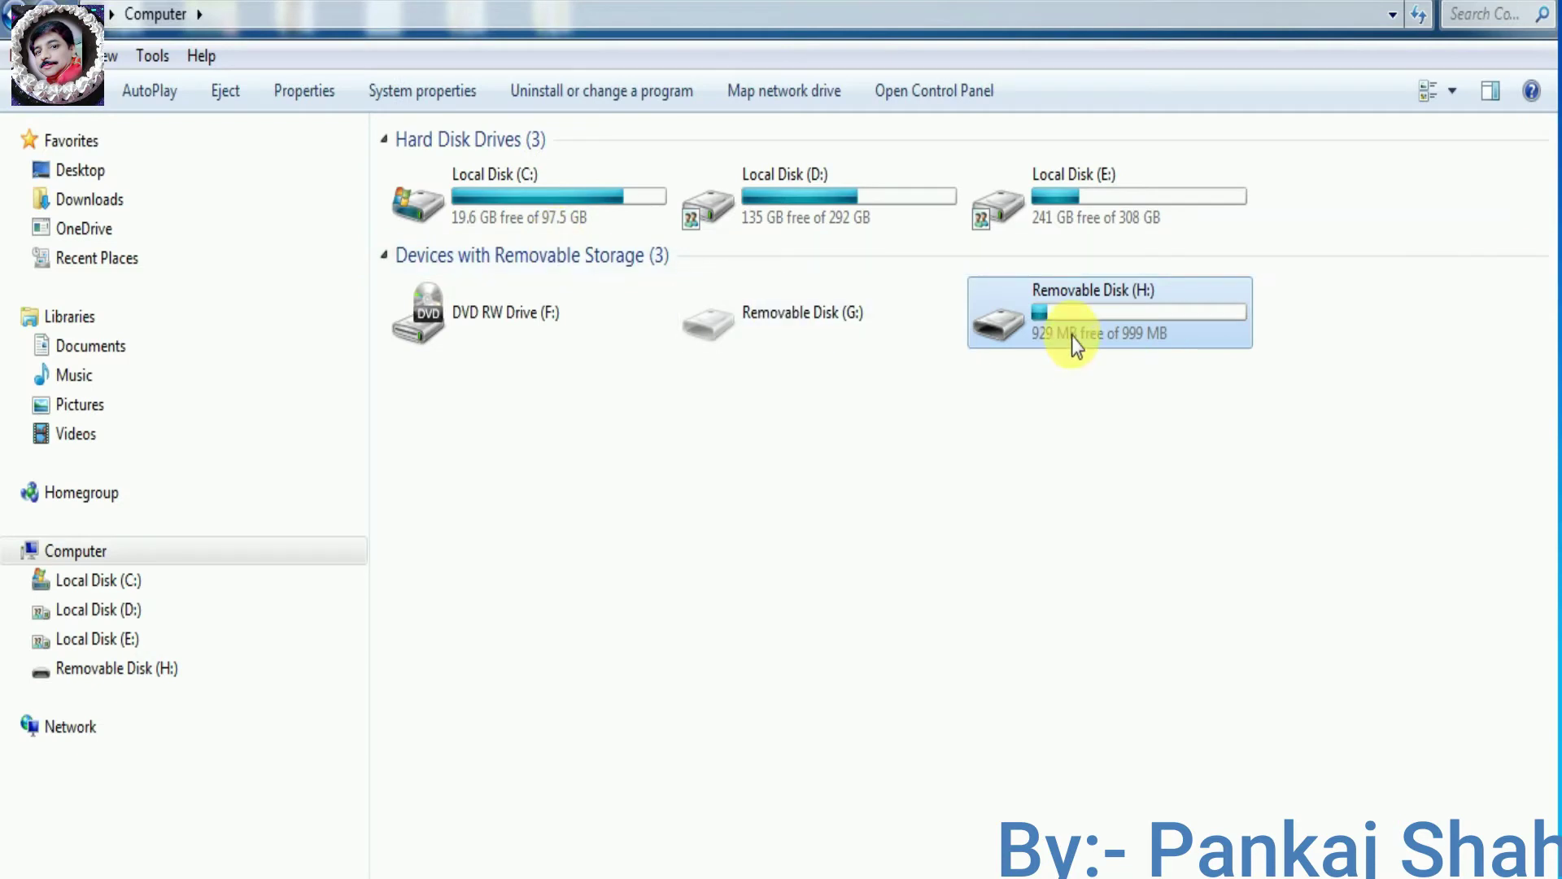
mouse_move(1070, 326)
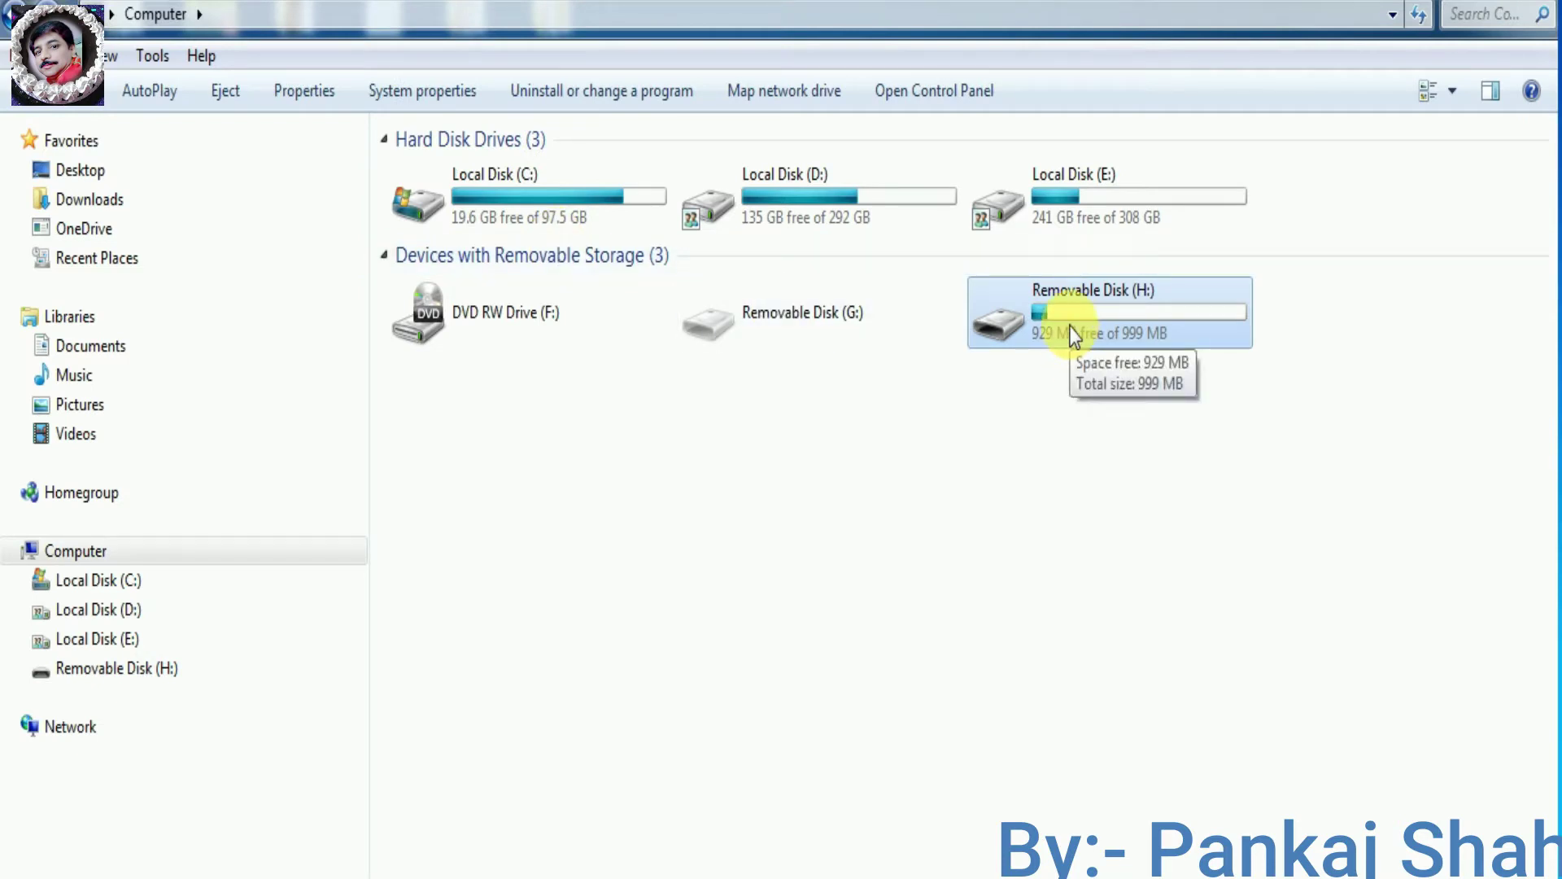
right_click(1069, 325)
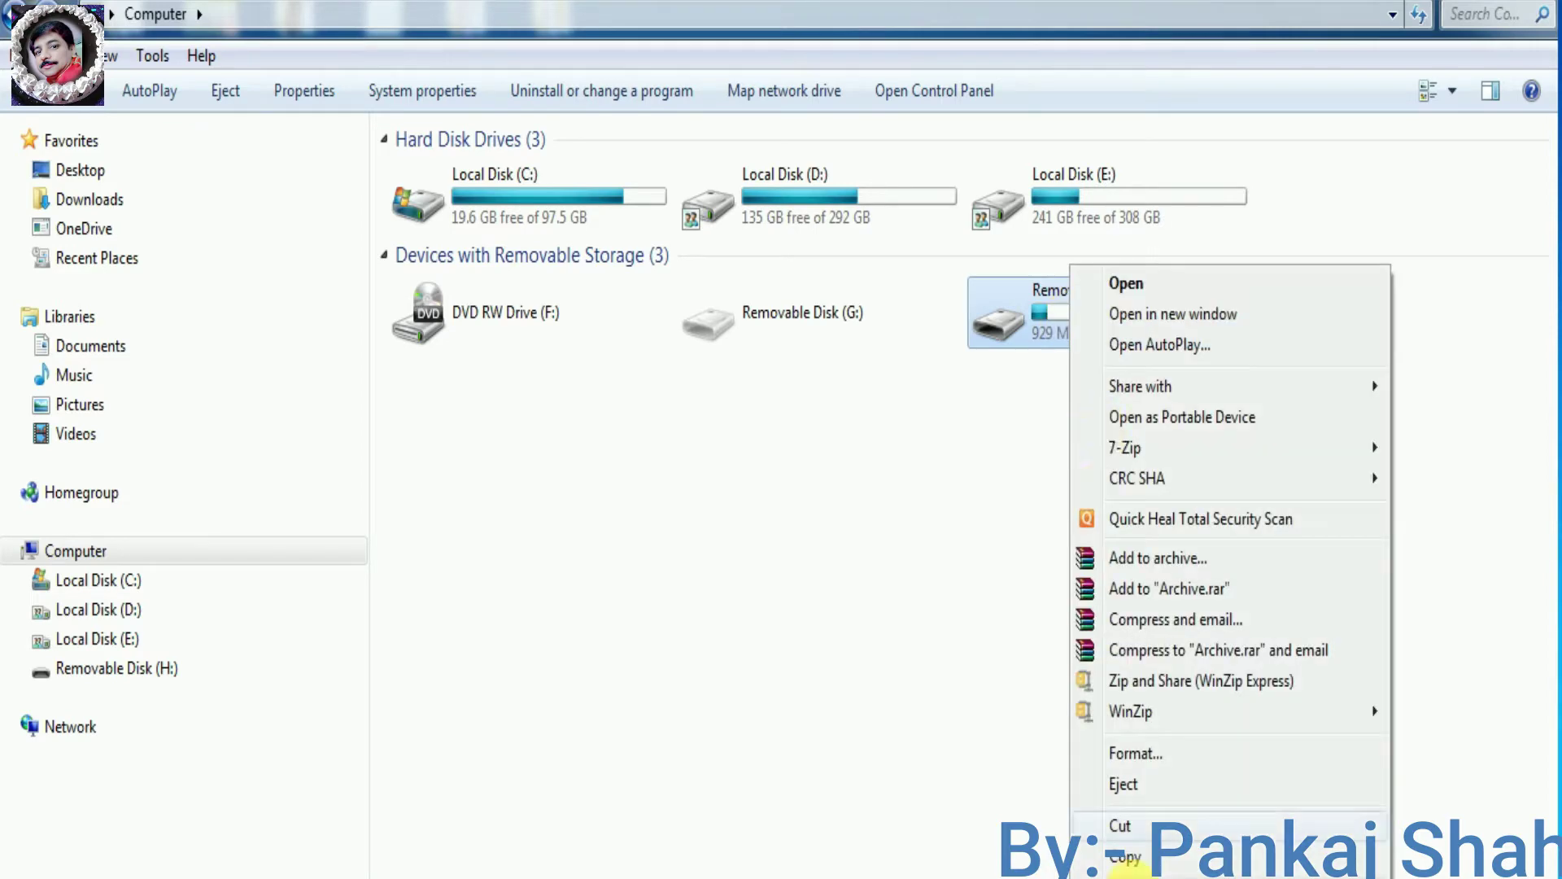
key(r)
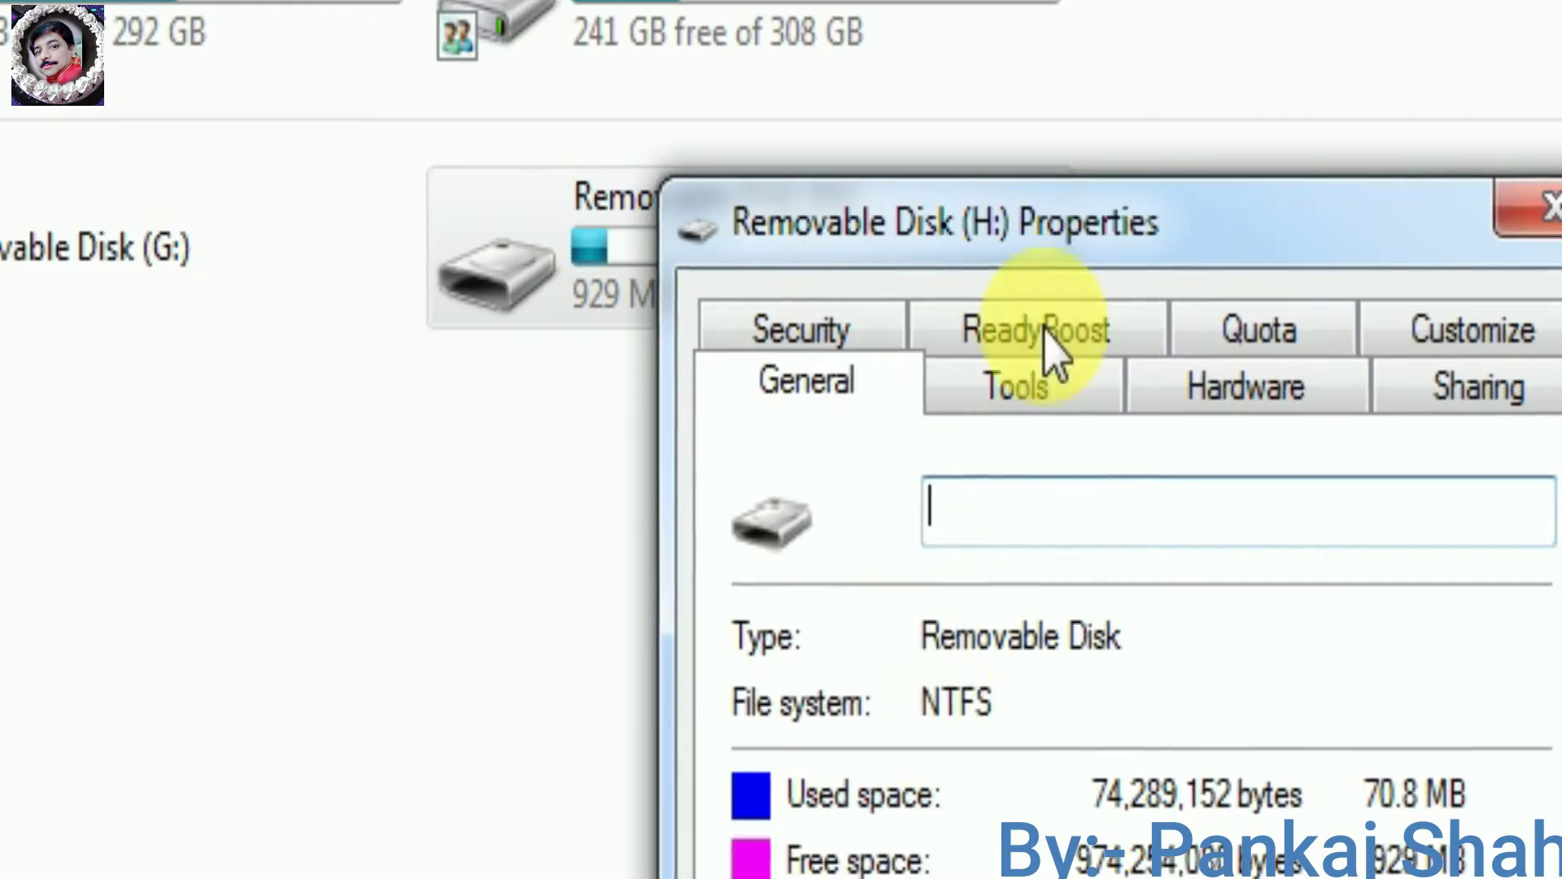
drag(1152, 256, 1134, 41)
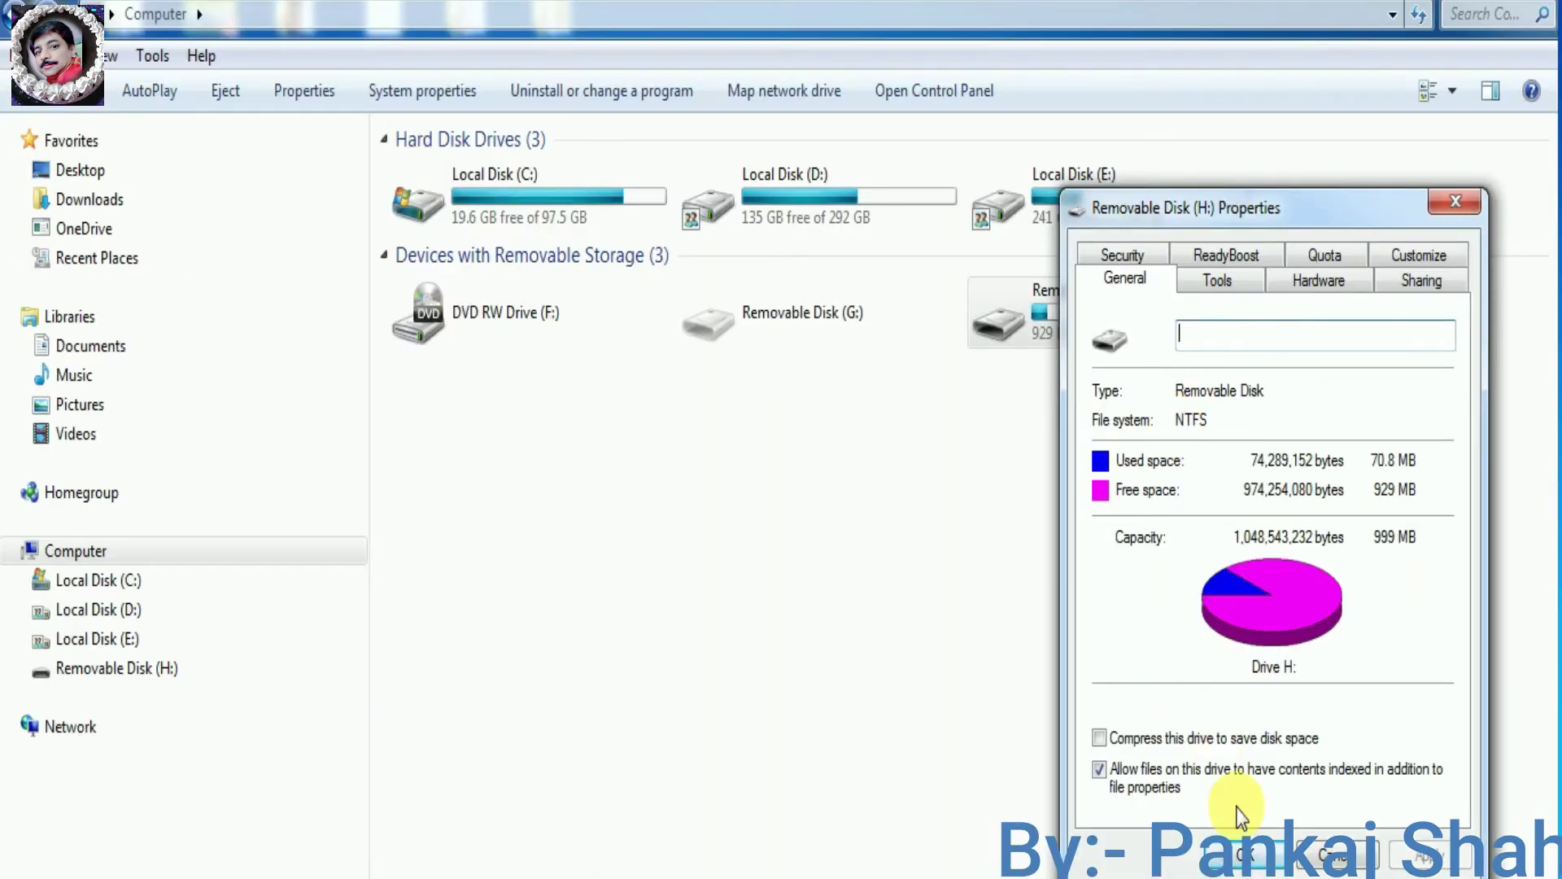
click(1254, 861)
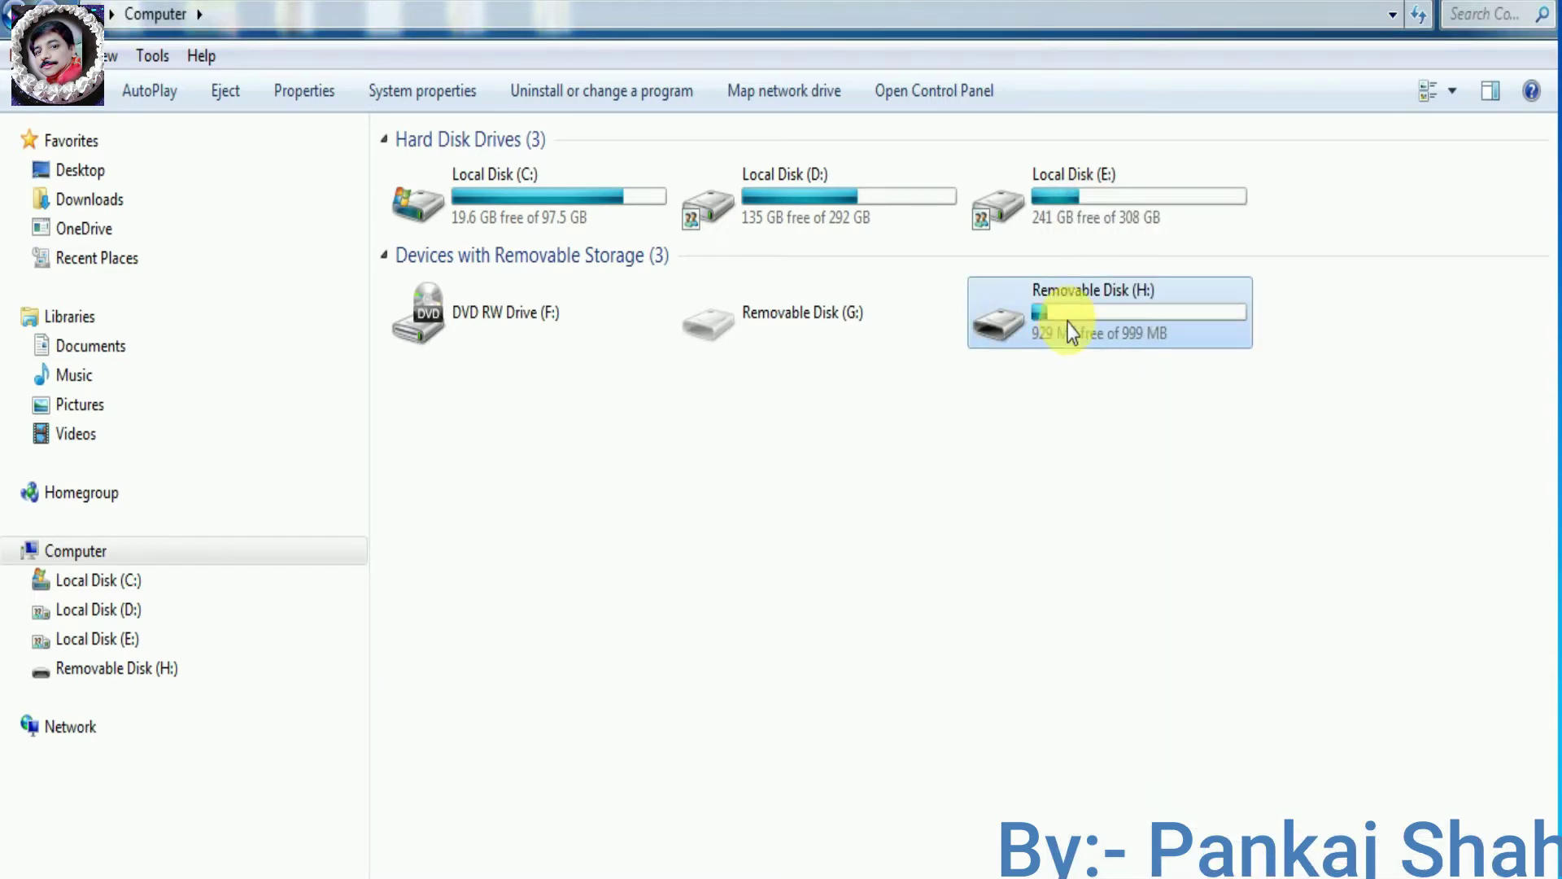
Step: Open the format settings for Removable Disk (H:) and set the file system to FAT32
right_click(1069, 327)
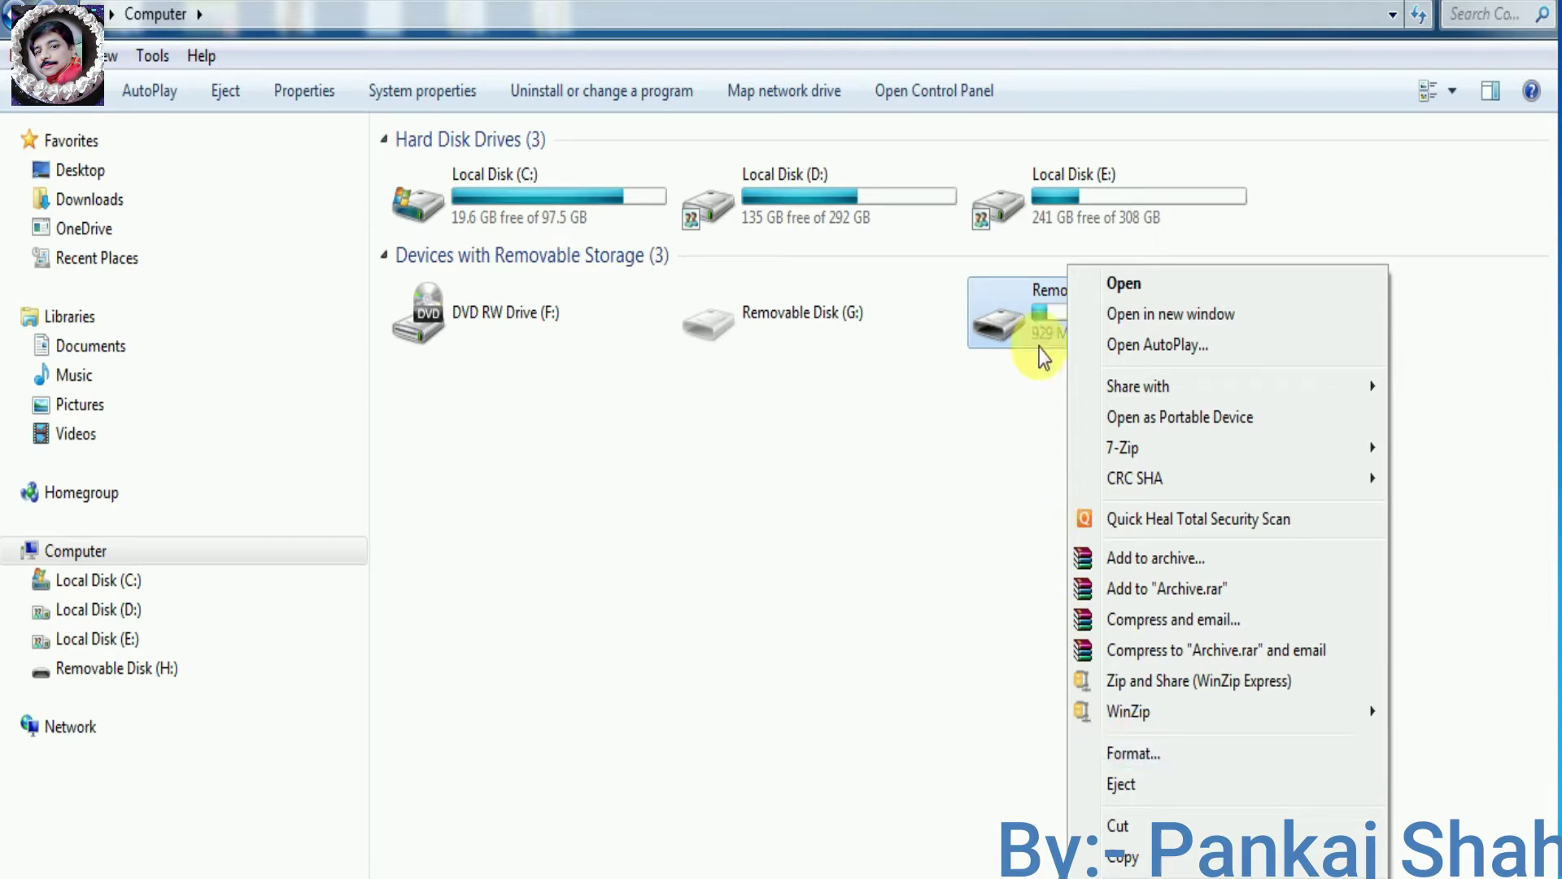
right_click(1007, 327)
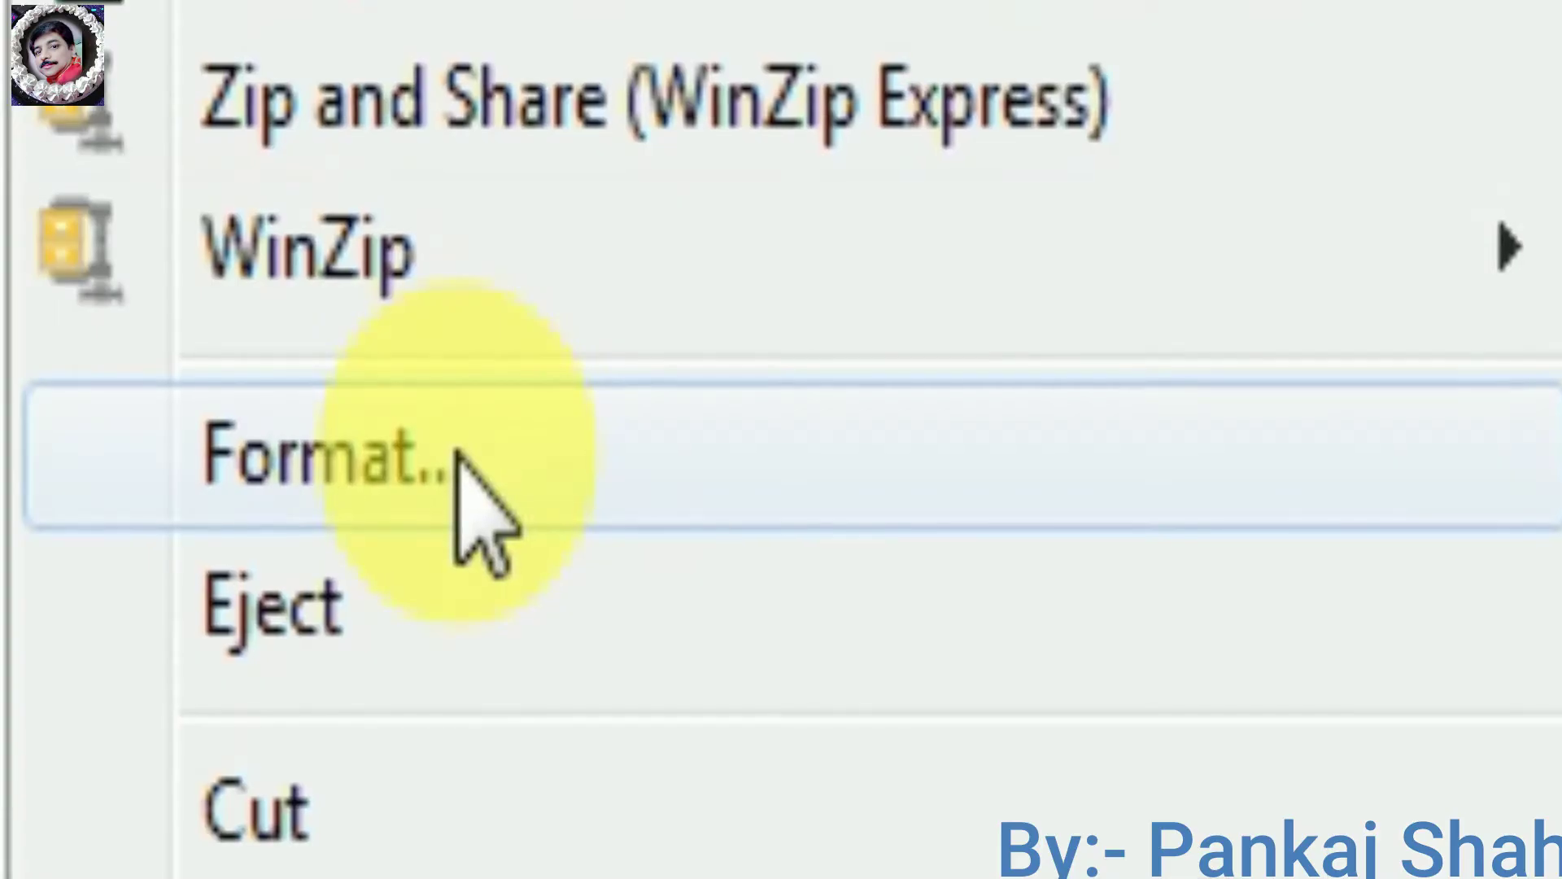
click(455, 454)
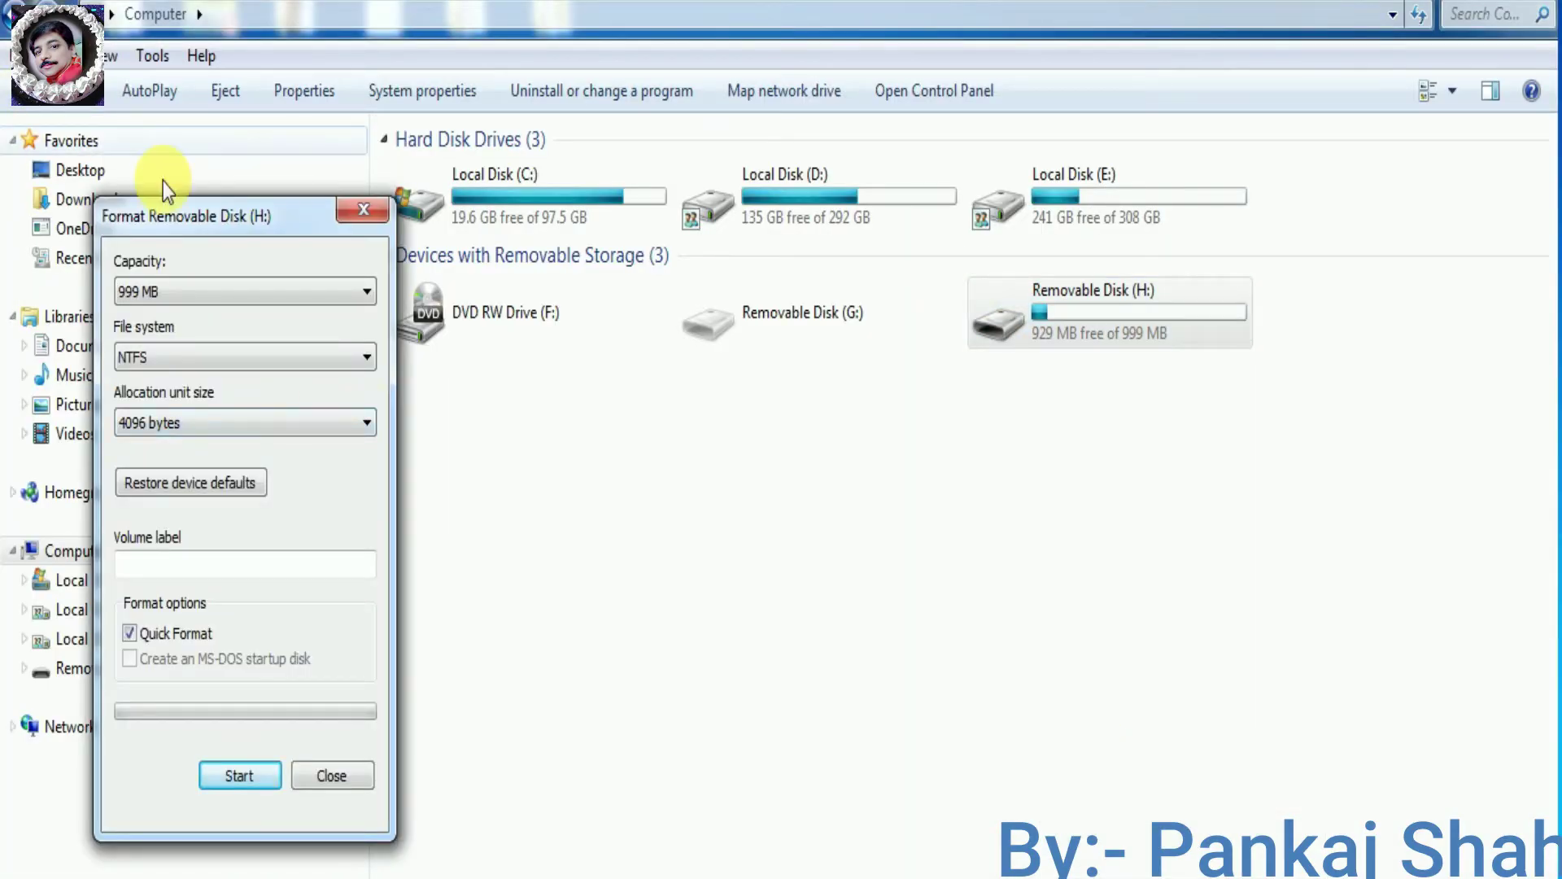
drag(192, 208, 299, 178)
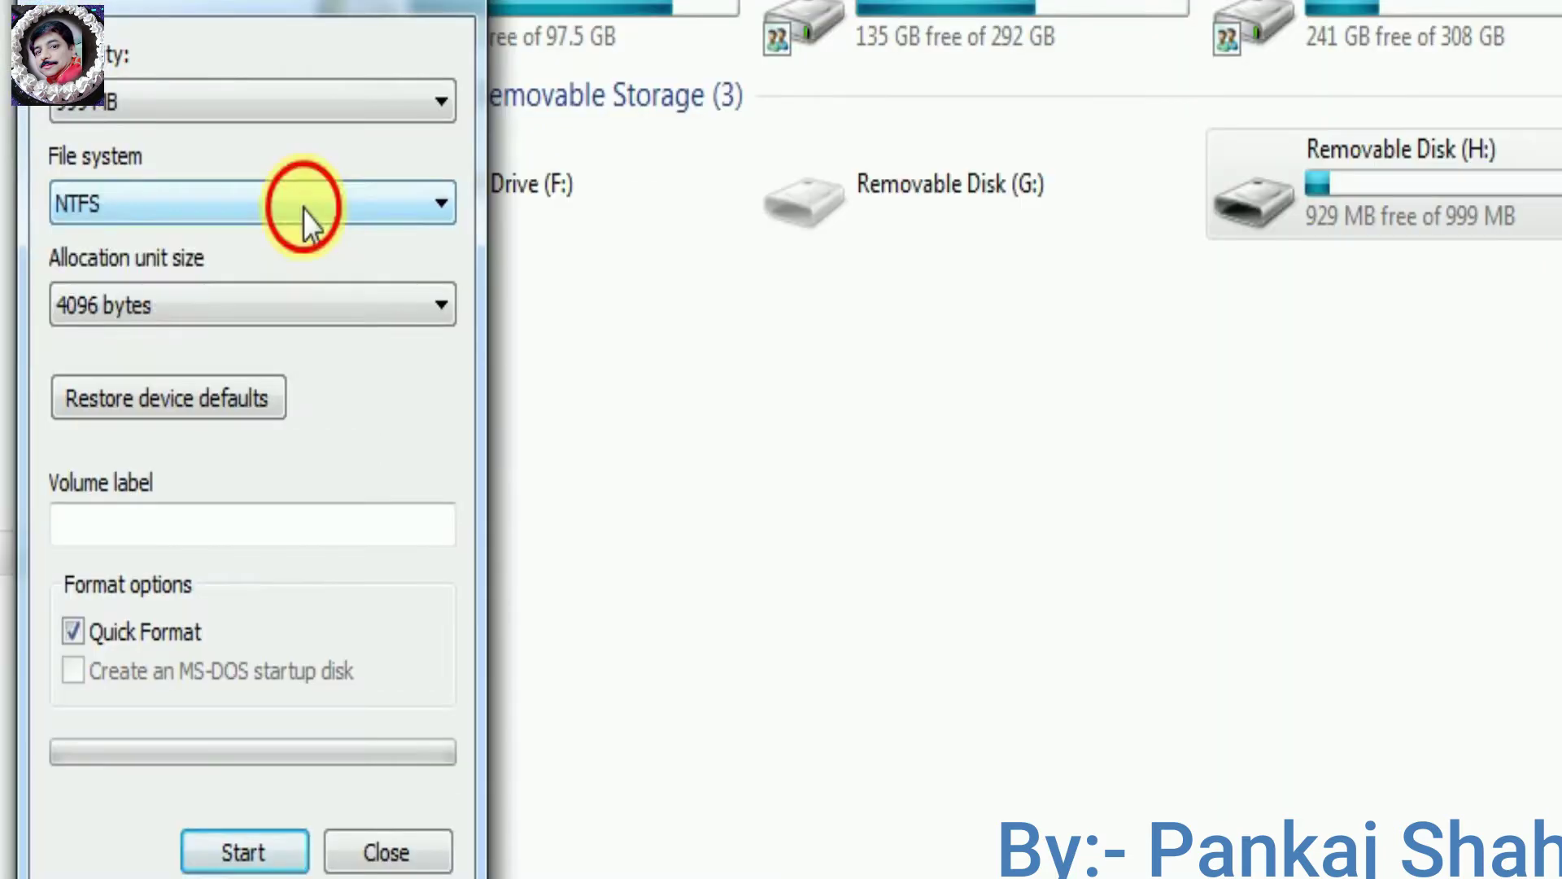
click(387, 330)
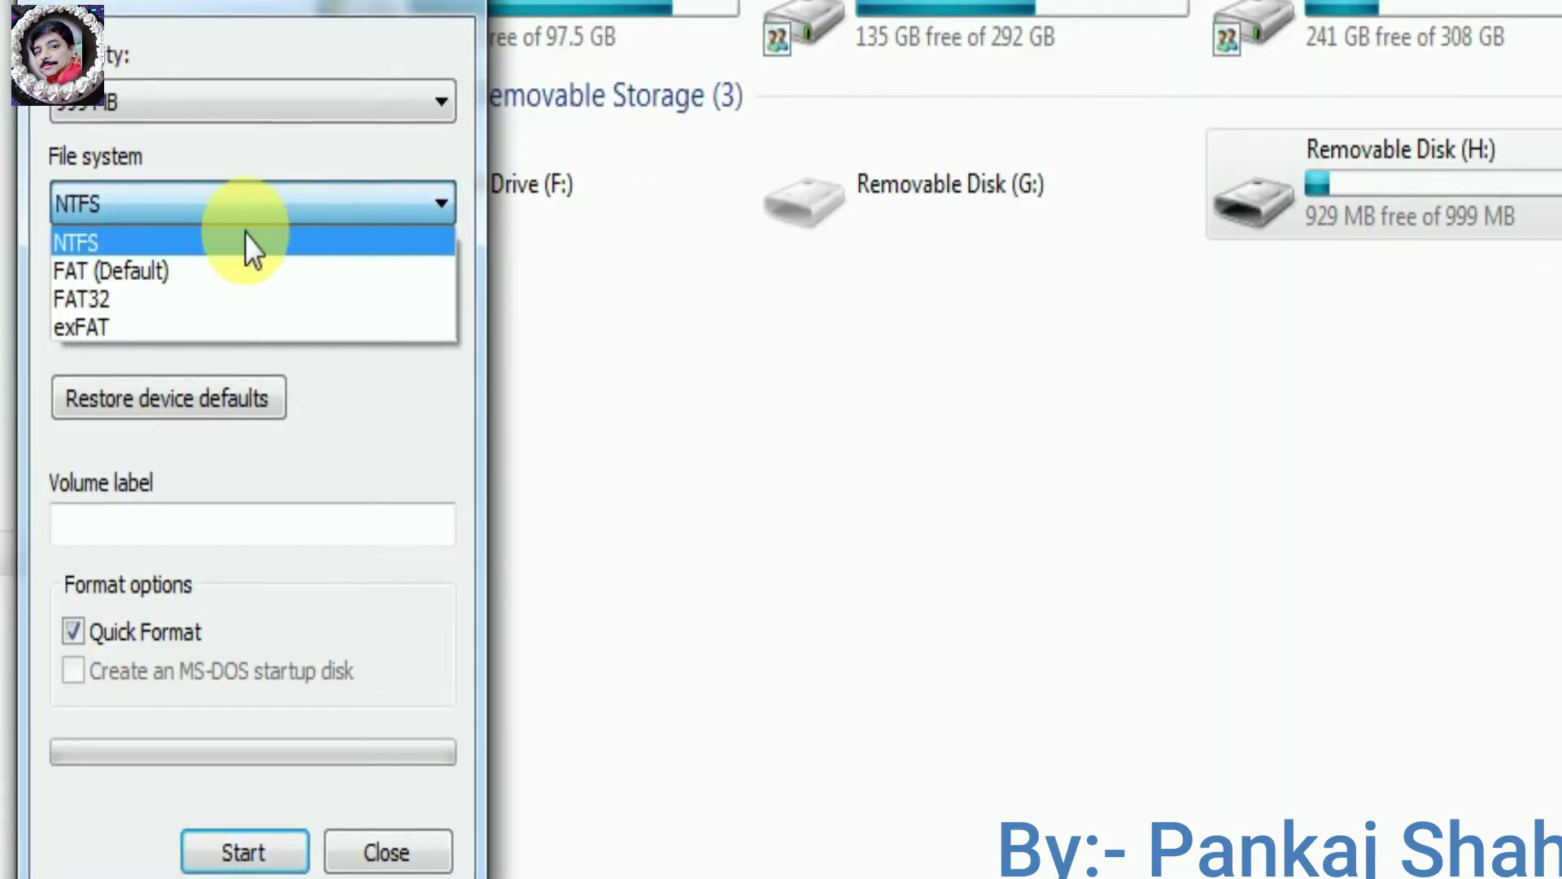
click(136, 300)
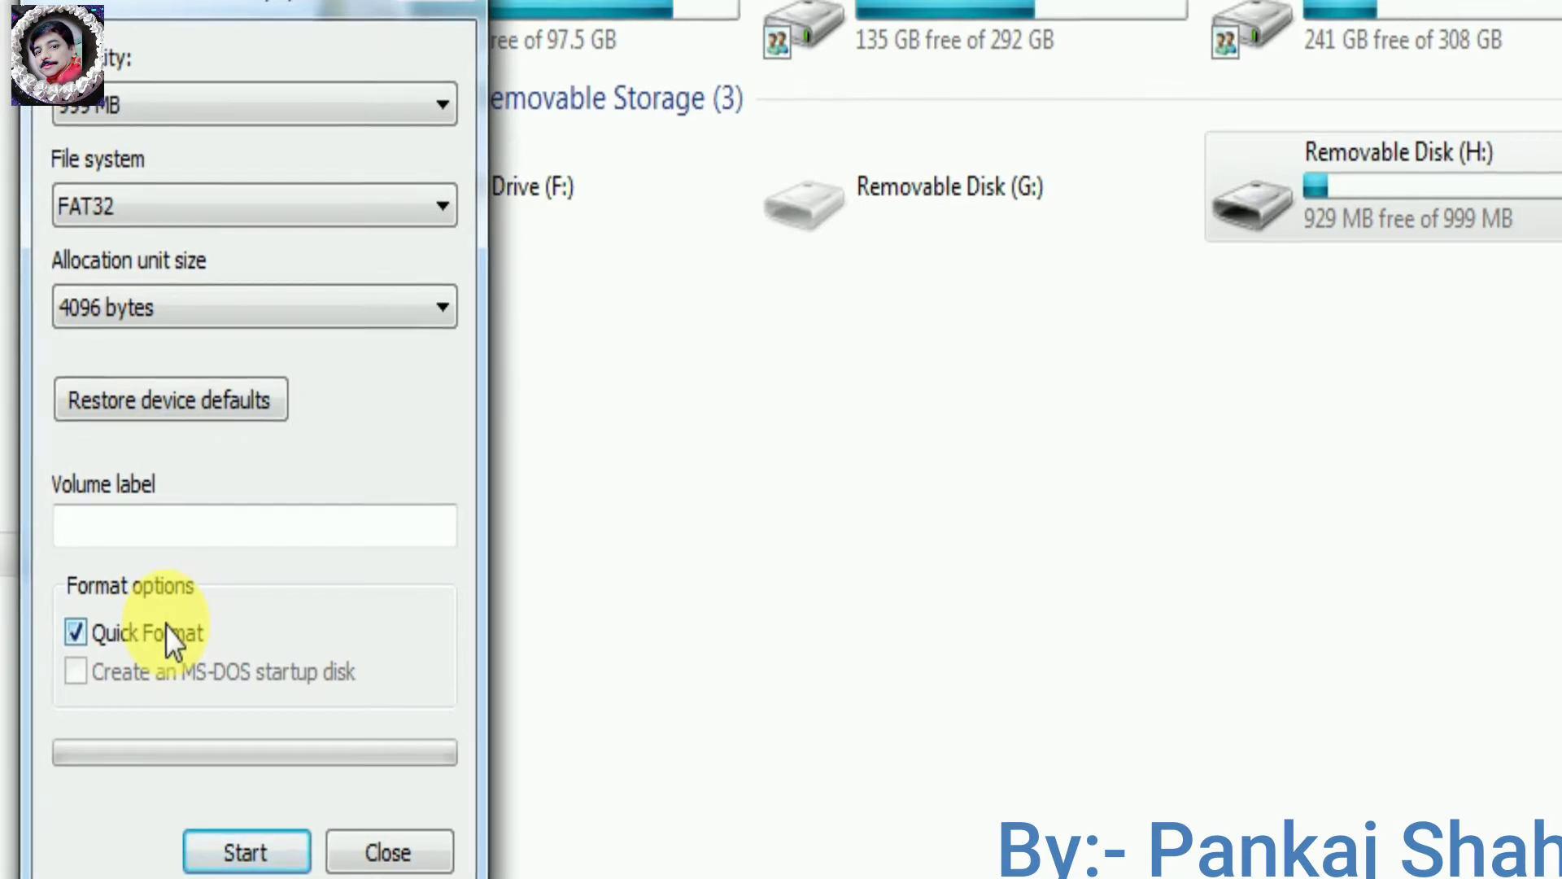
Step: Run the quick format on Removable Disk (H:), accepting the erasure of all its data, and close the format dialog
click(246, 852)
click(246, 852)
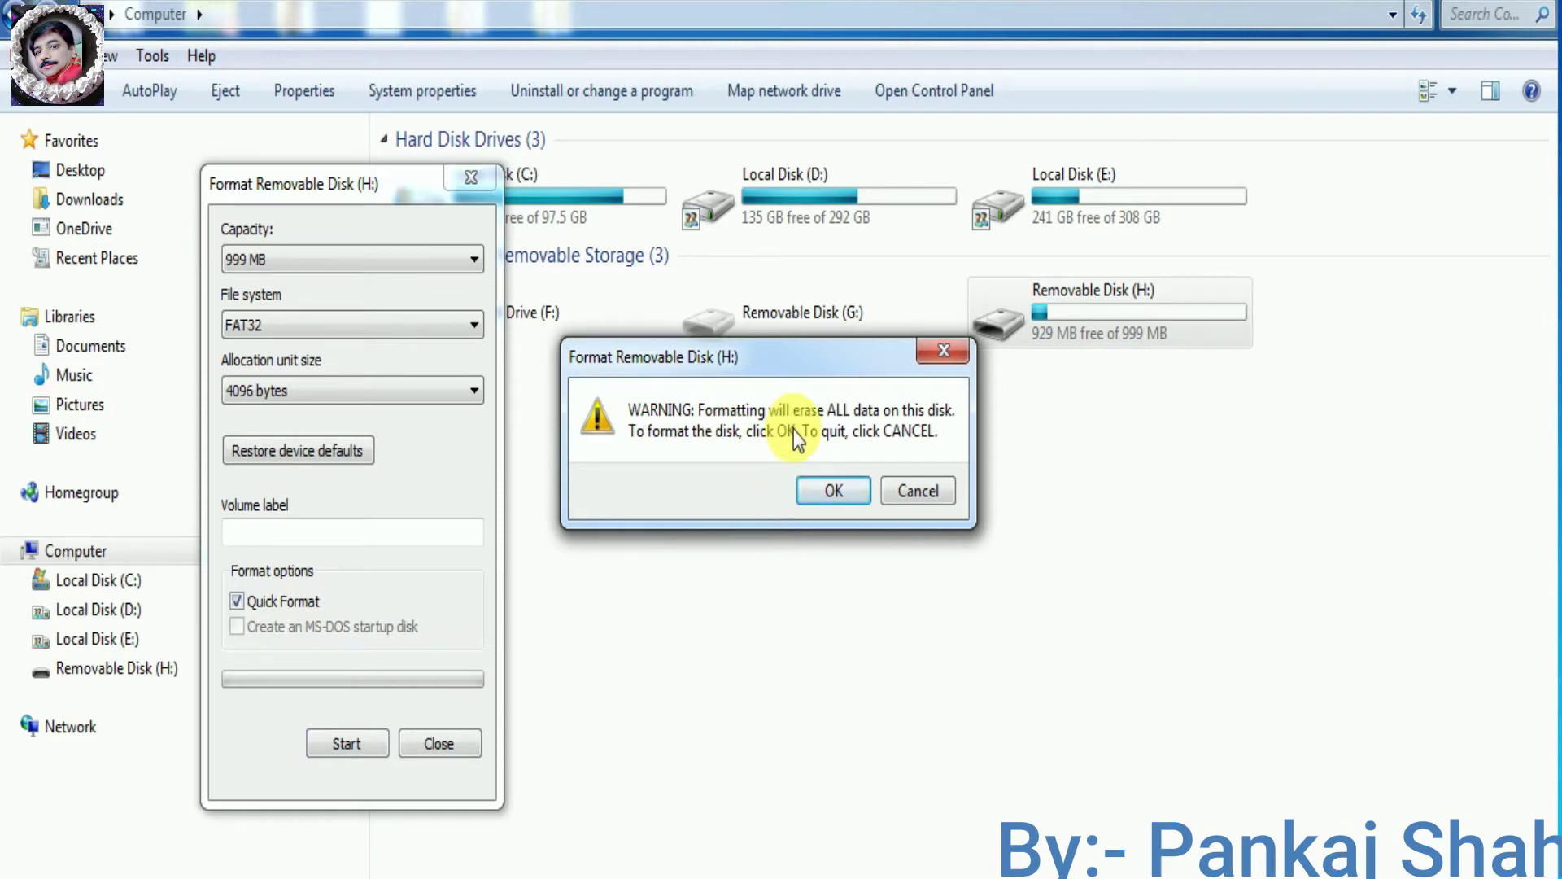
click(834, 491)
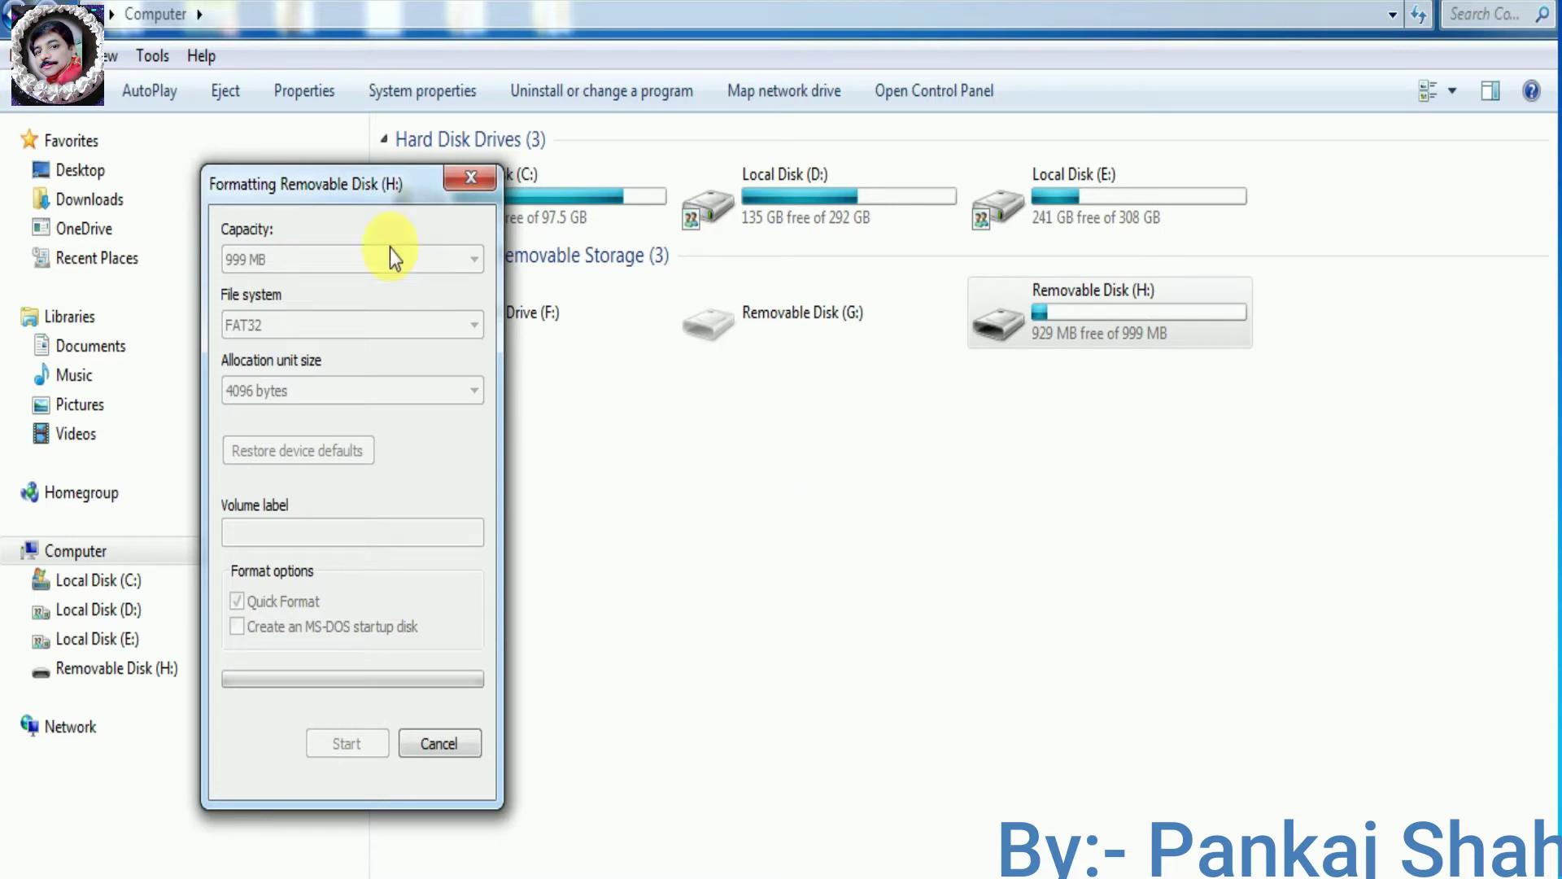
drag(404, 197, 480, 170)
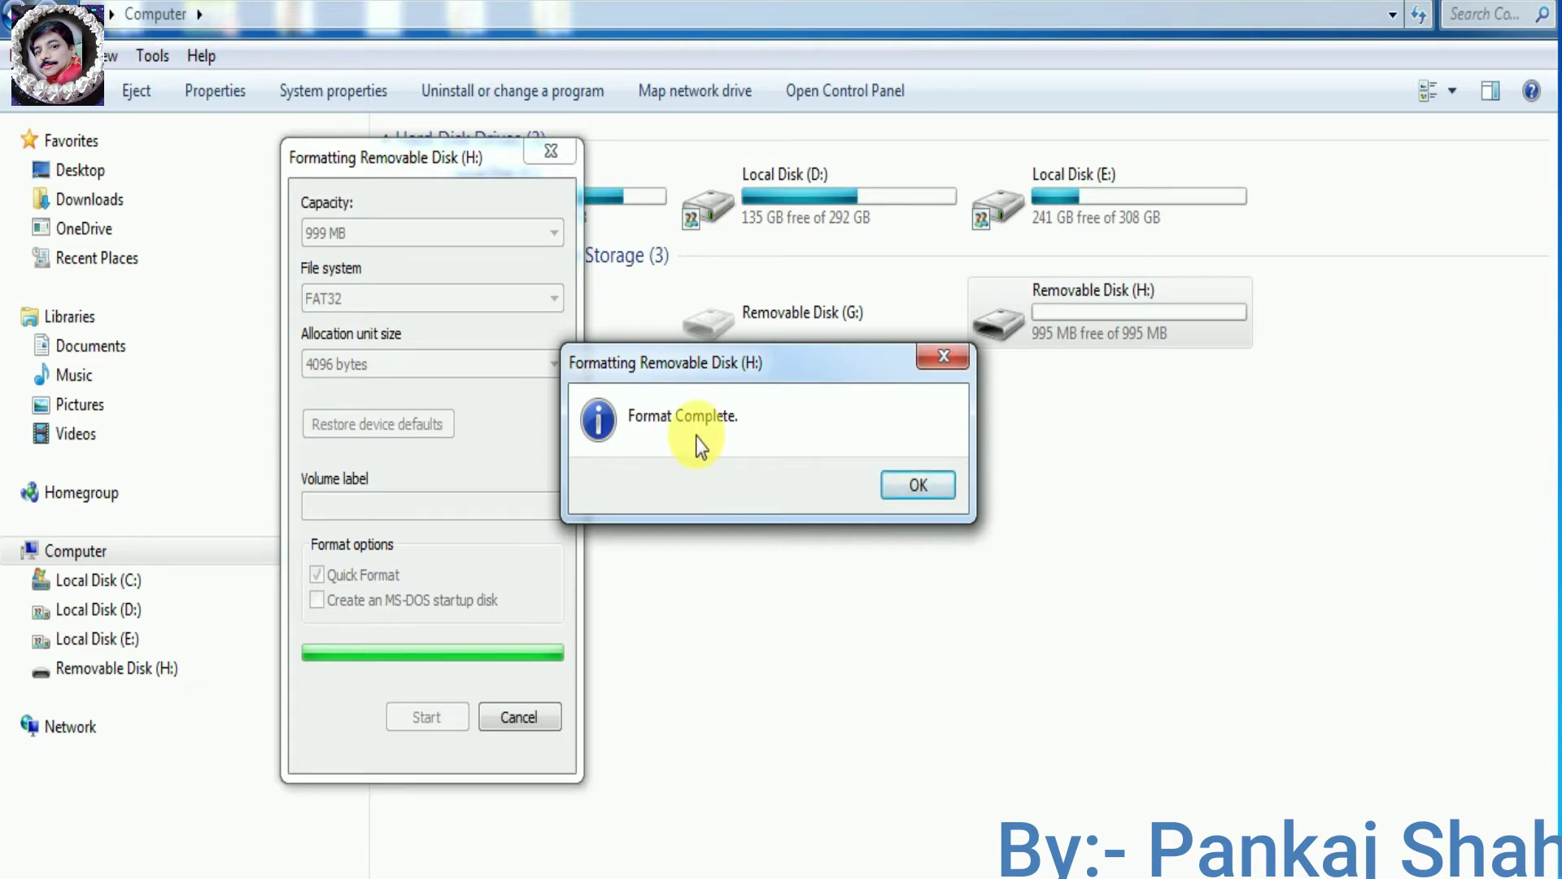
click(911, 498)
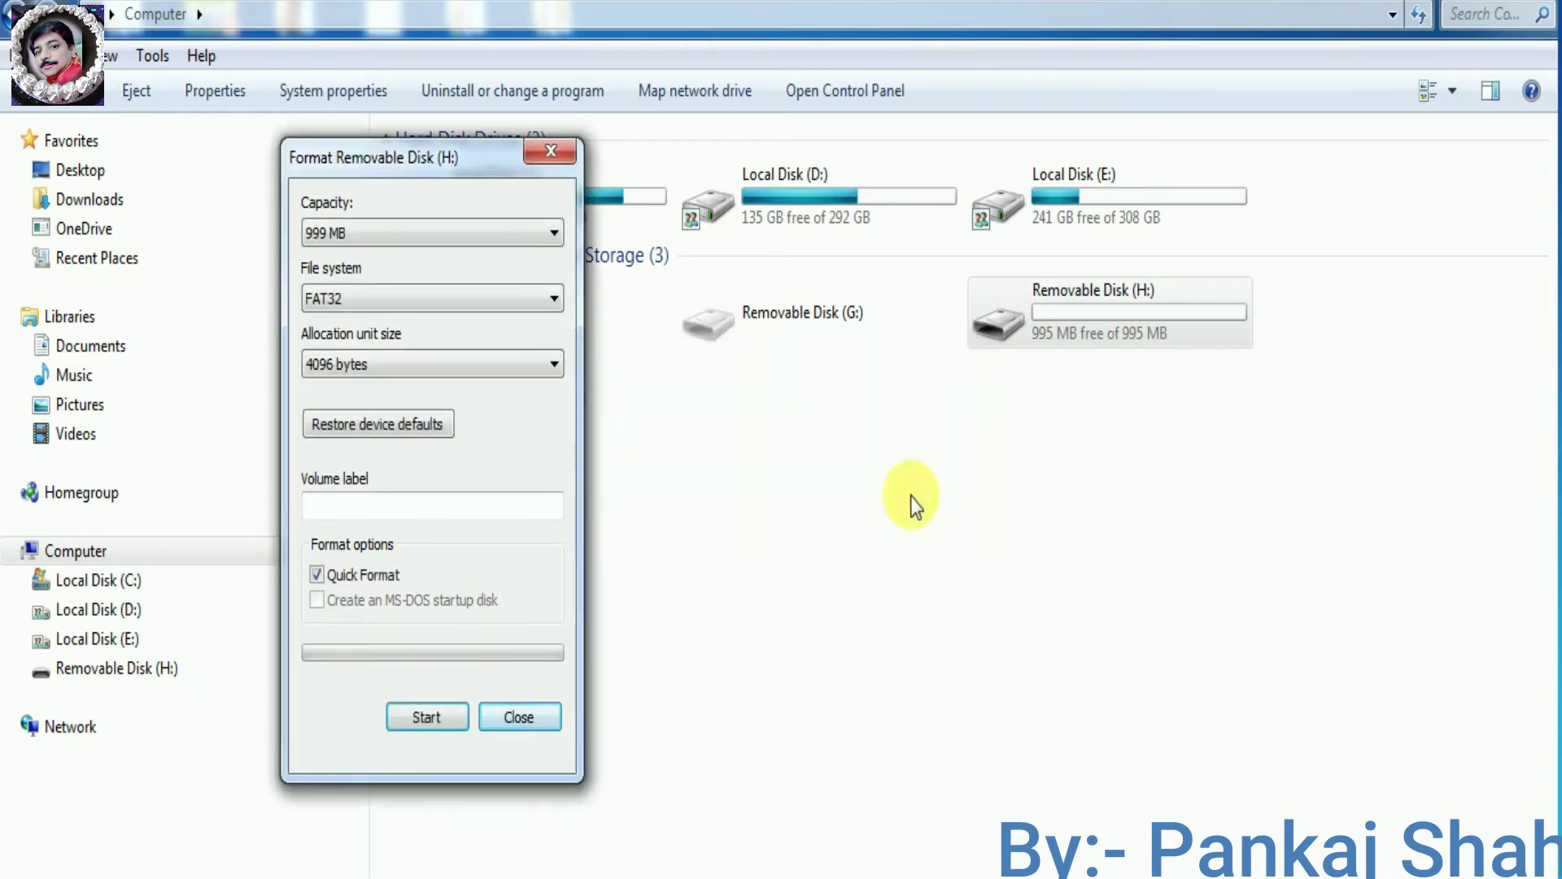
click(520, 722)
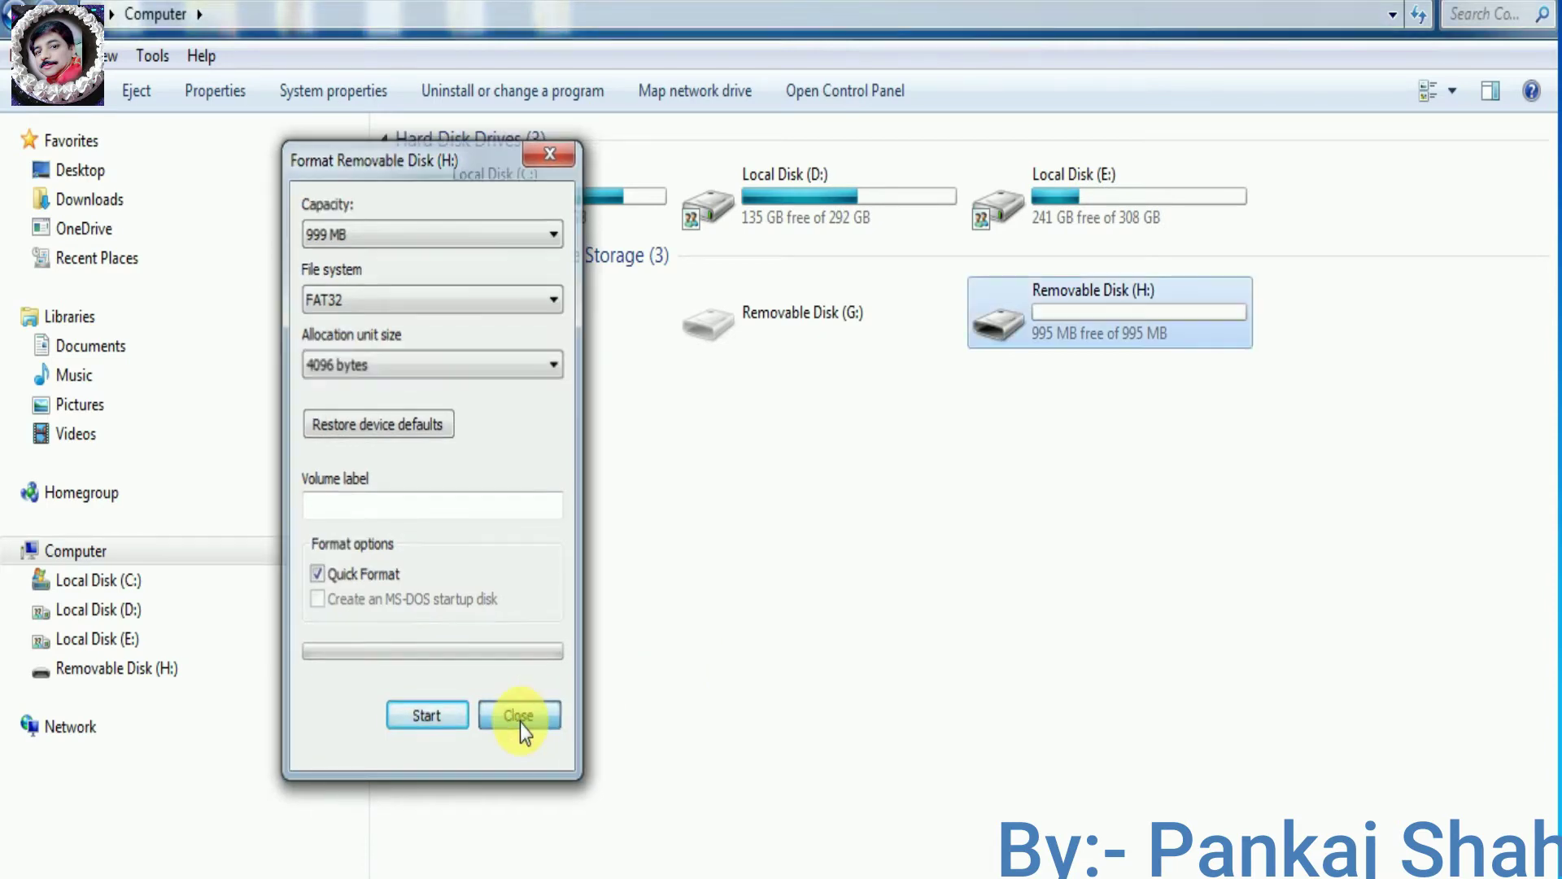
Step: Review the properties of the formatted Removable Disk (H:) to verify its file system and free space
right_click(1060, 317)
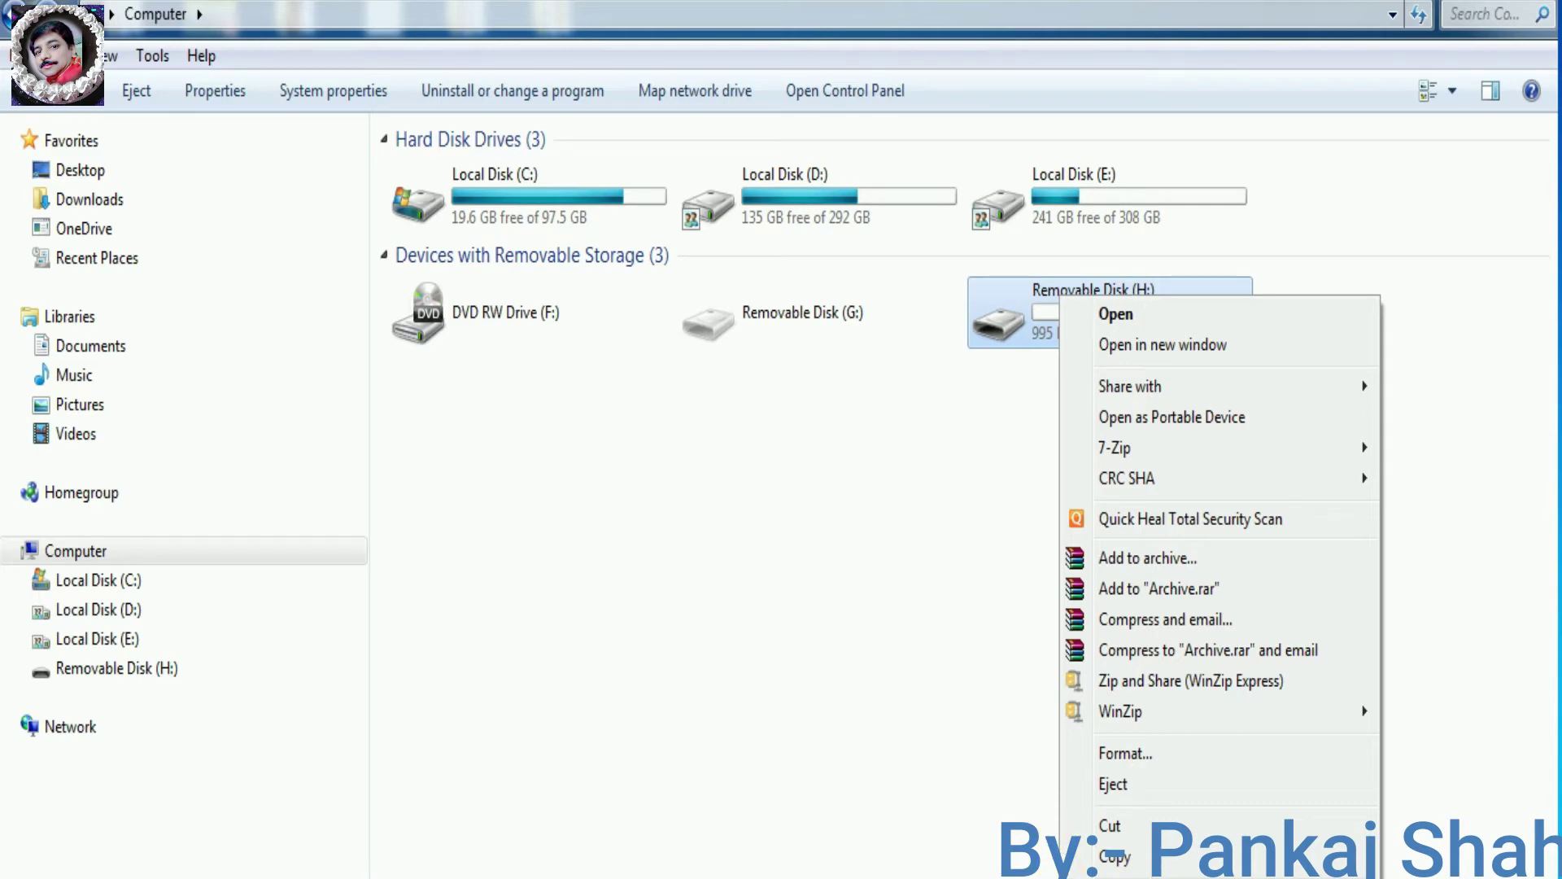
key(r)
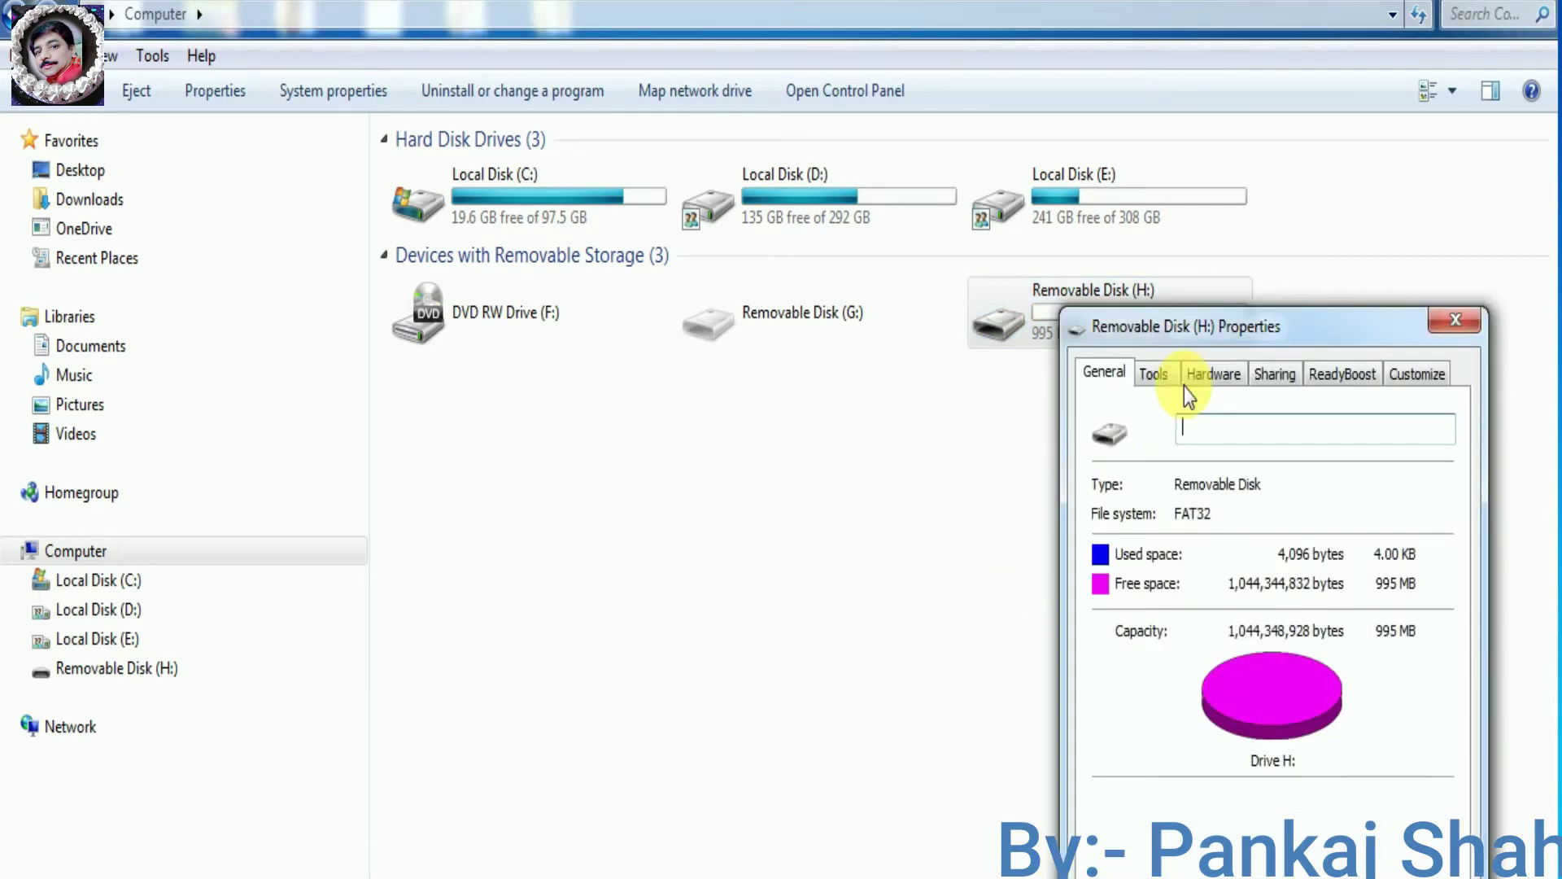
drag(1225, 334, 1093, 195)
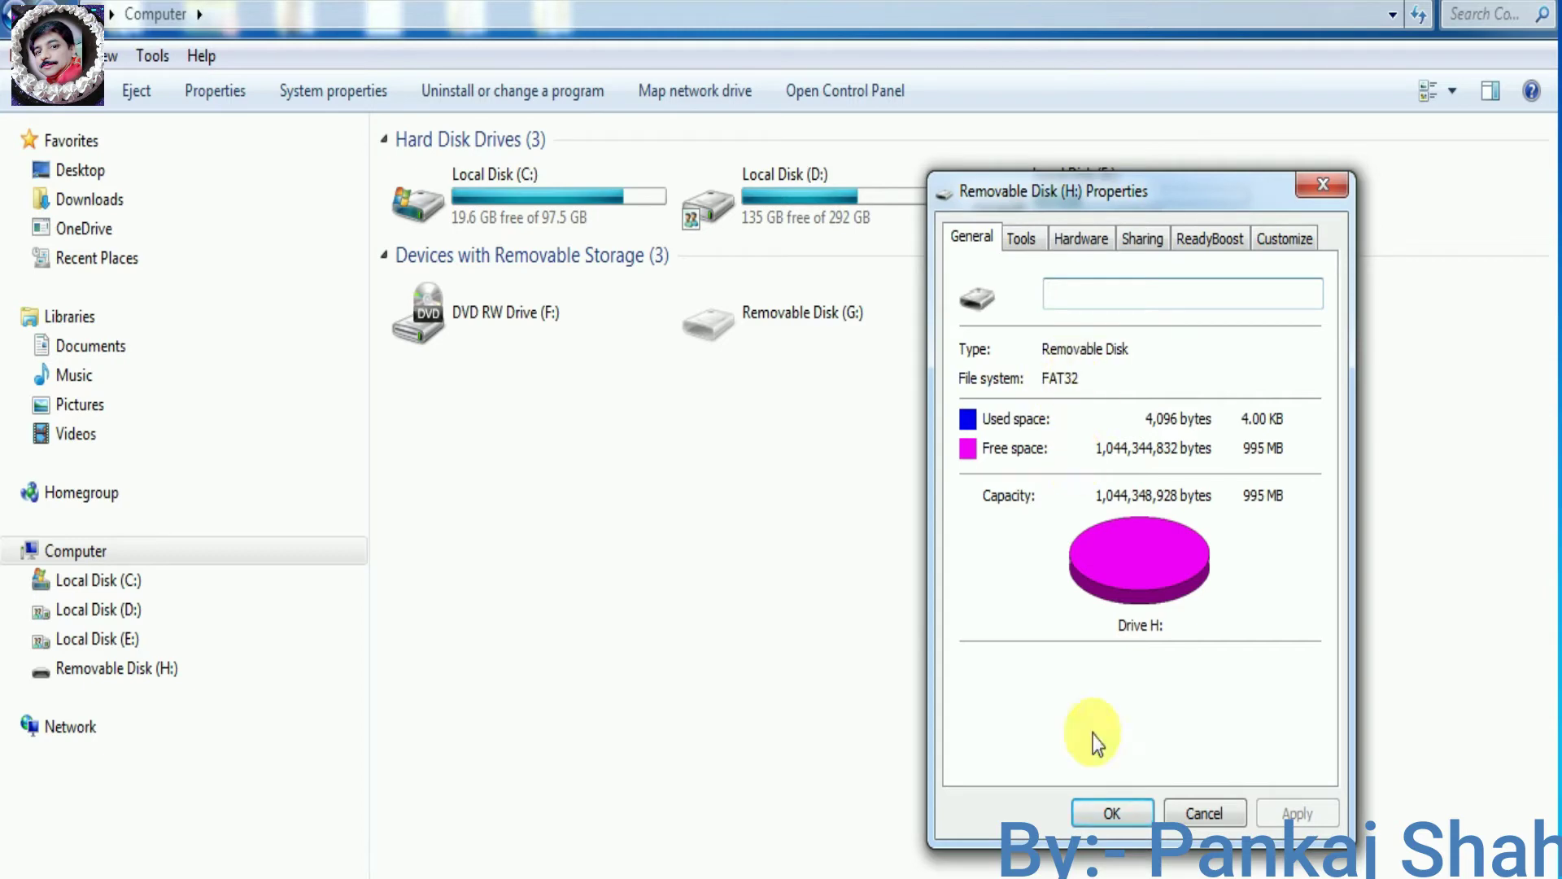
click(1116, 806)
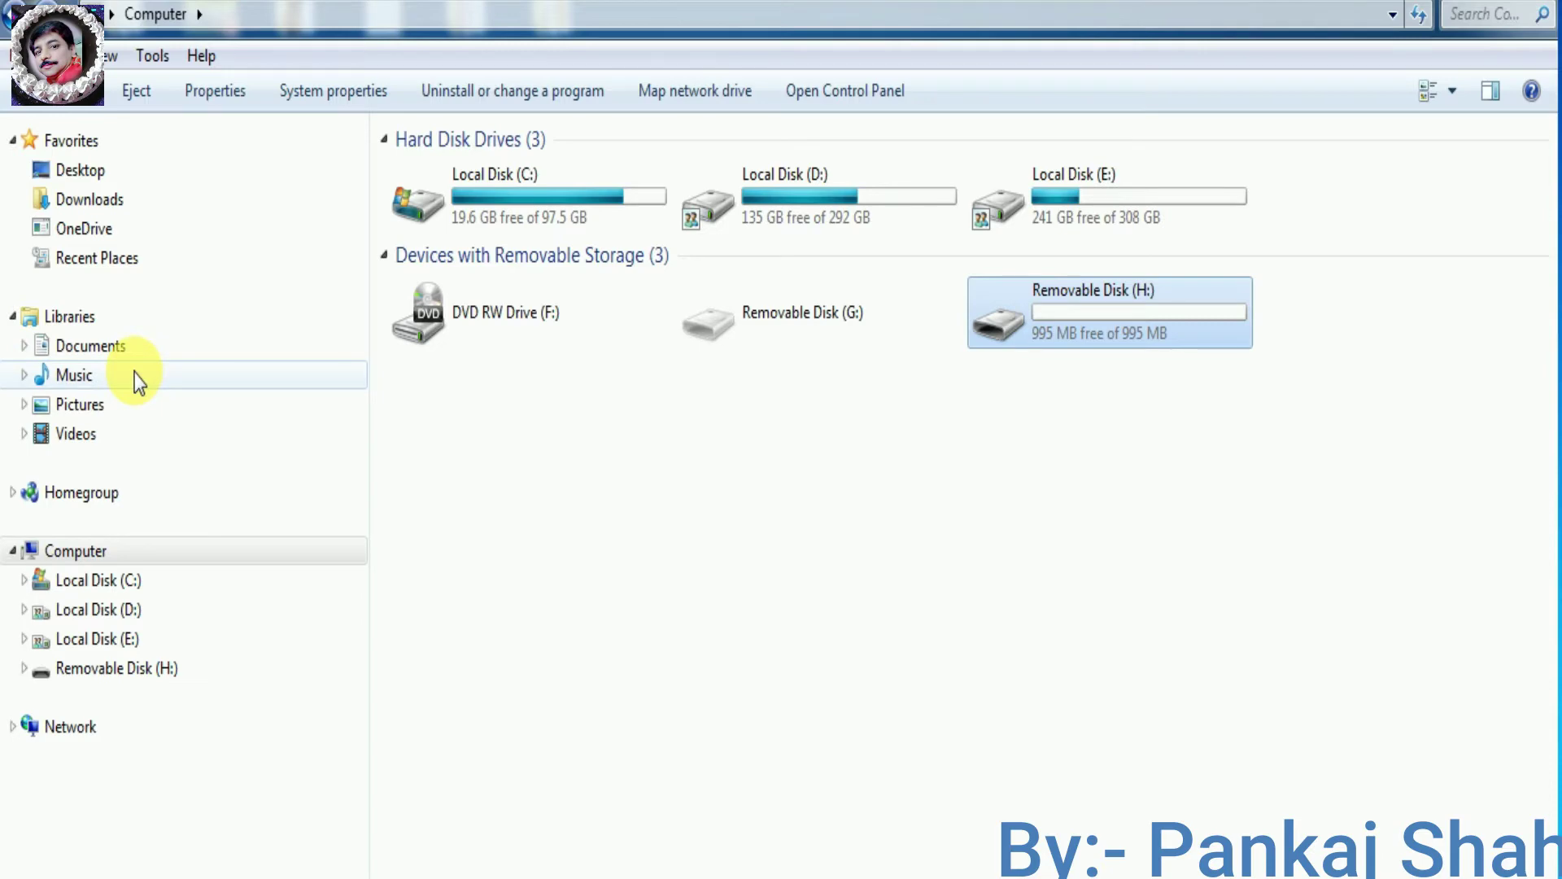
Step: Copy the first five tracks, Hologram through Prism, from the Music library's MUSIC YouTube folder to Removable Disk (H:)
click(105, 379)
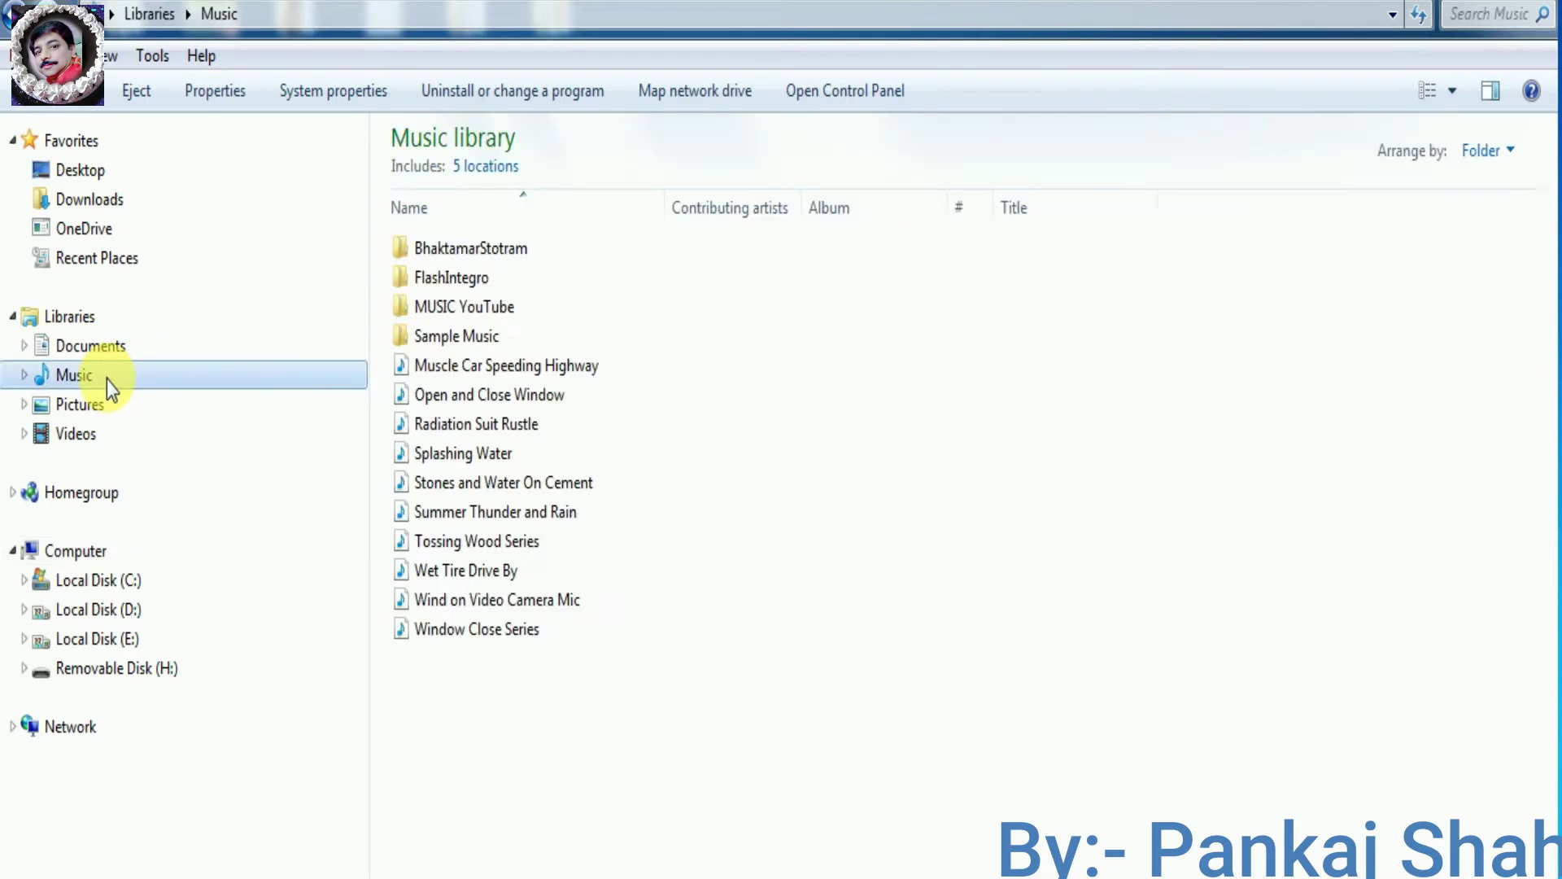
double_click(476, 309)
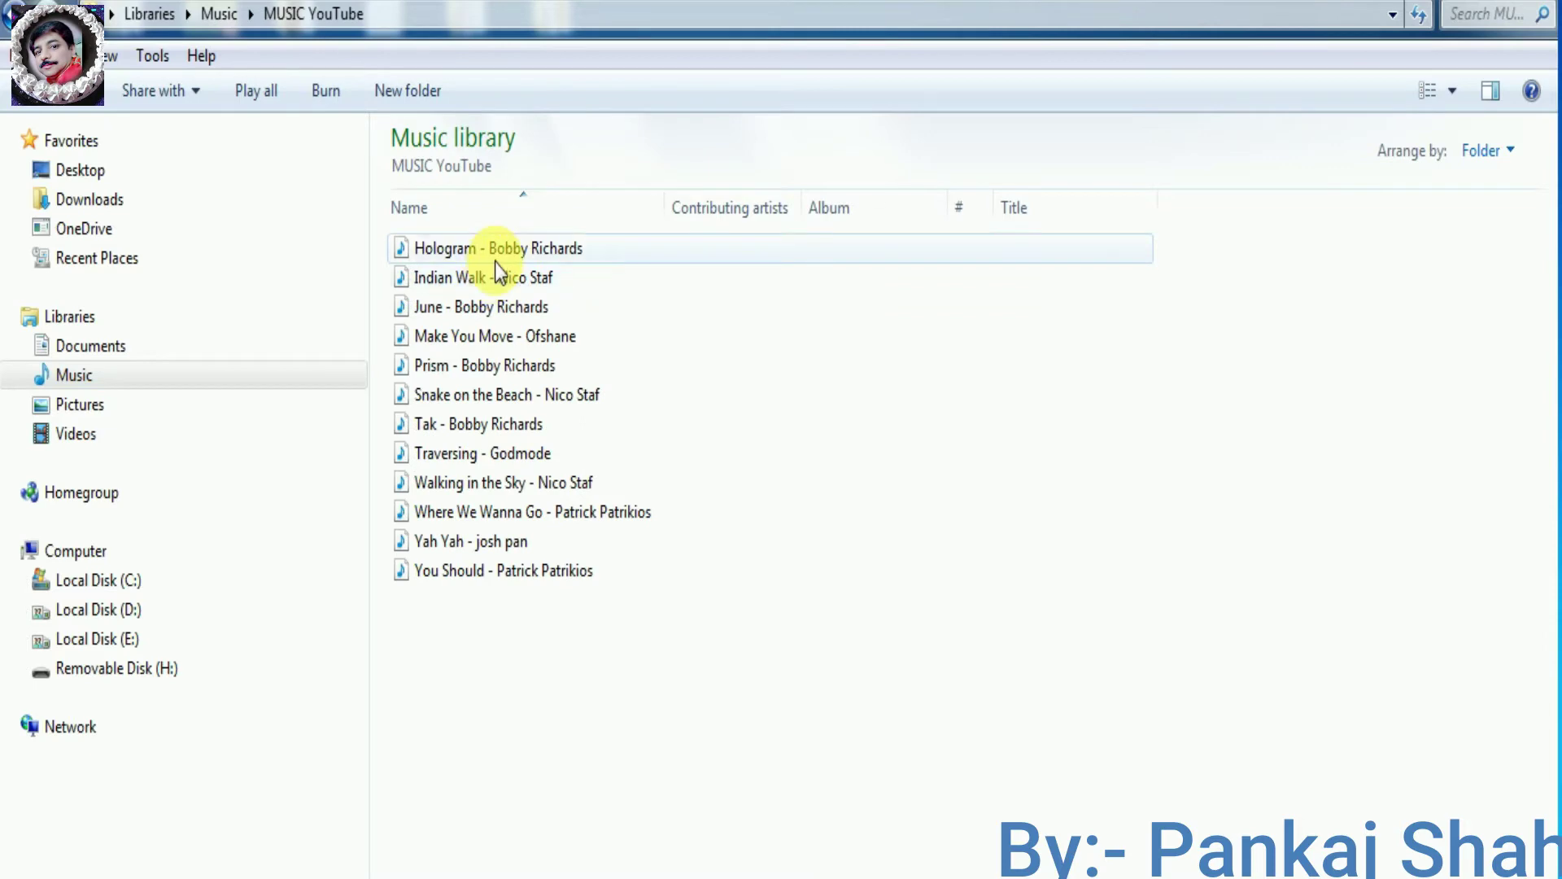
shift+click(493, 365)
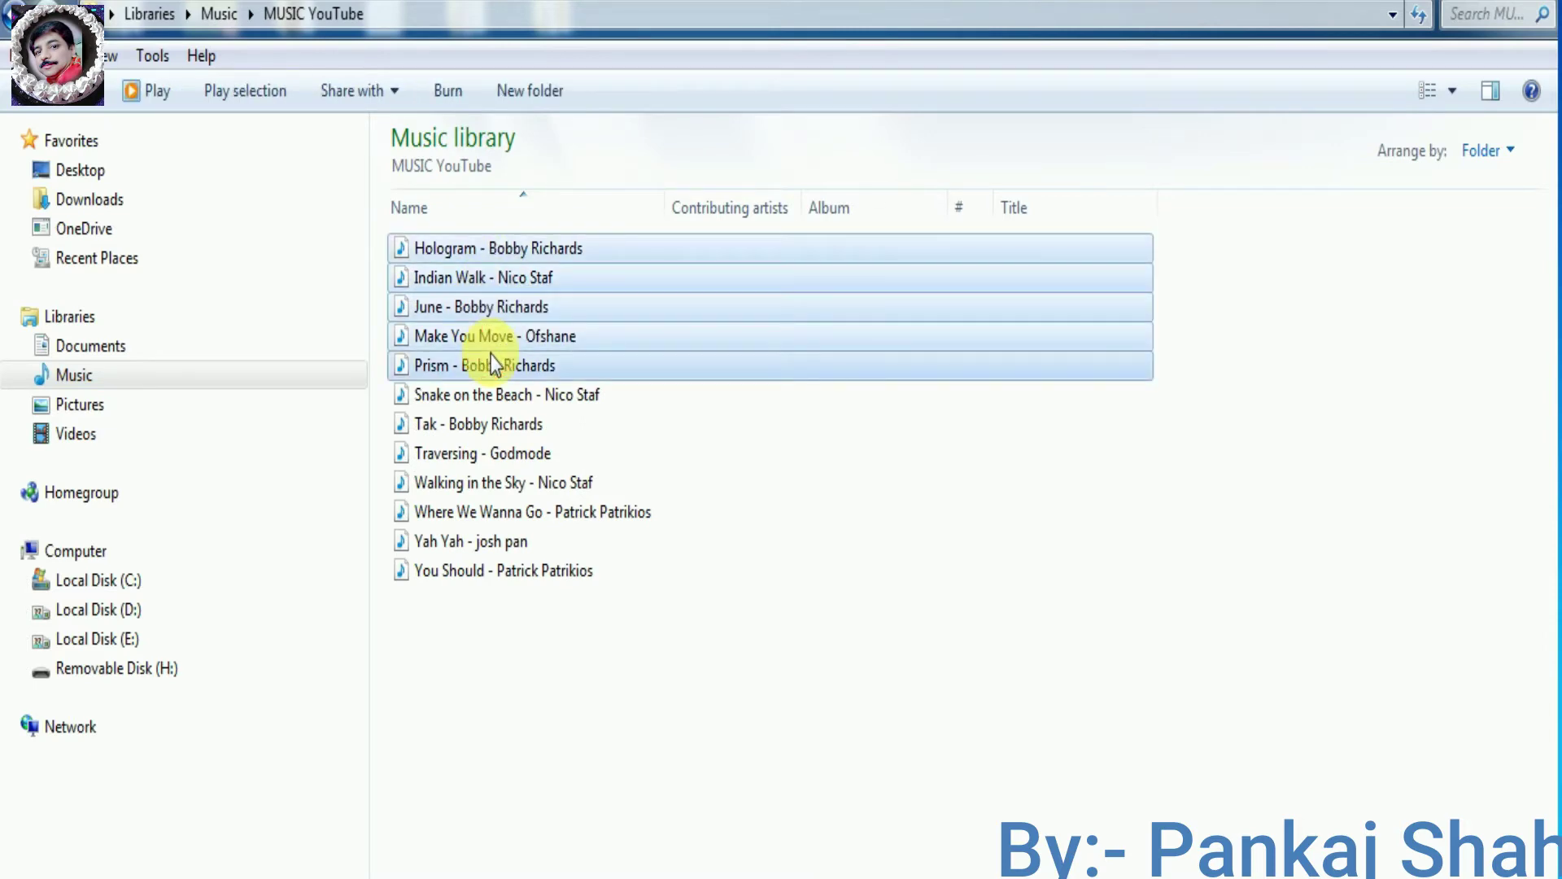
right_click(493, 365)
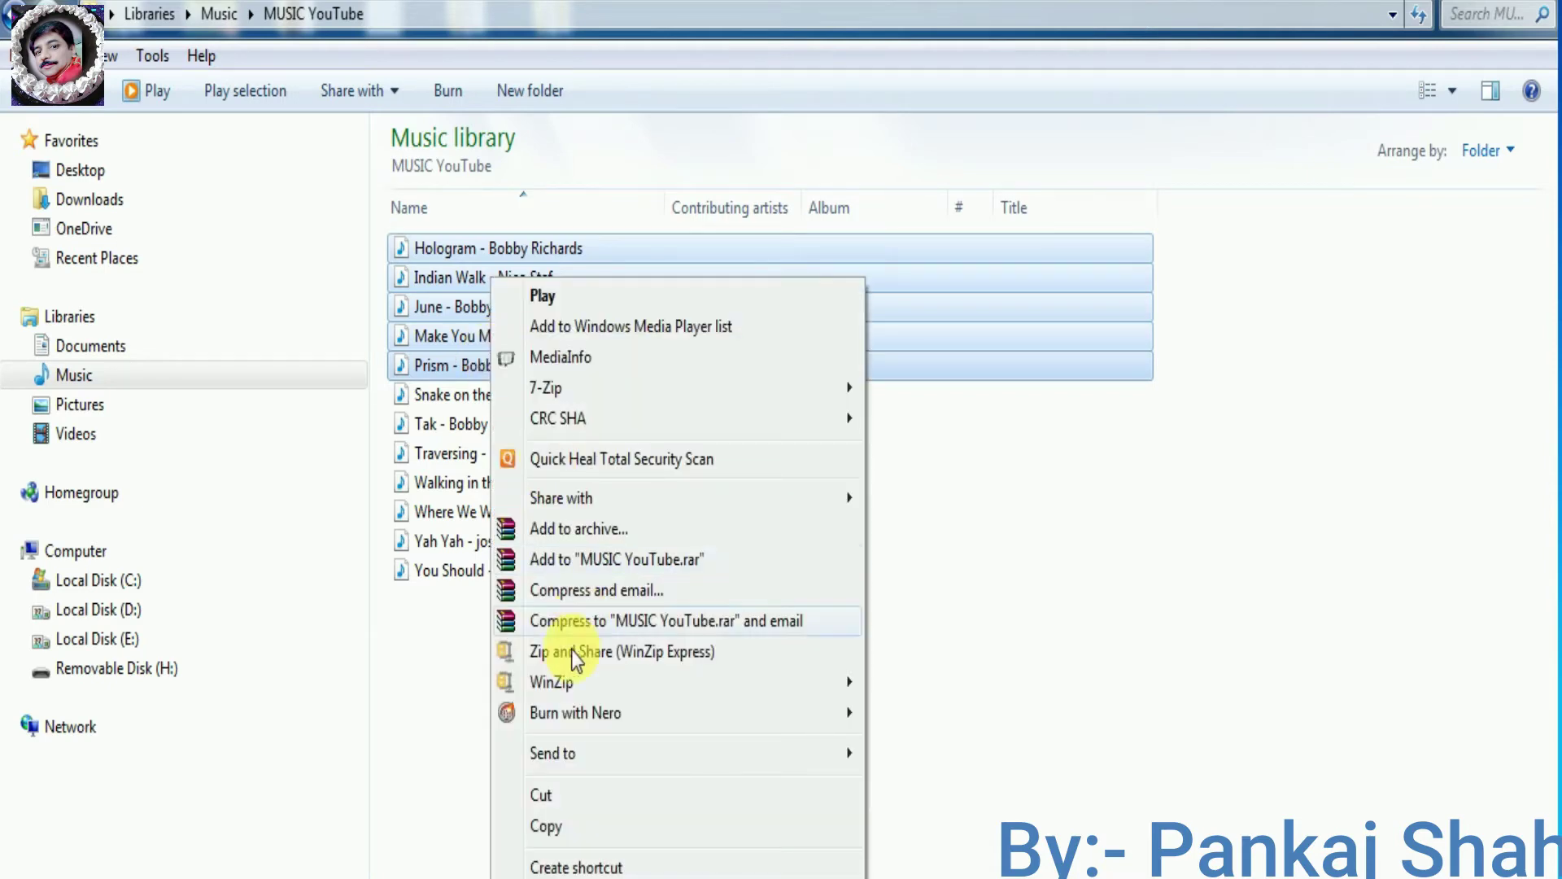
click(548, 818)
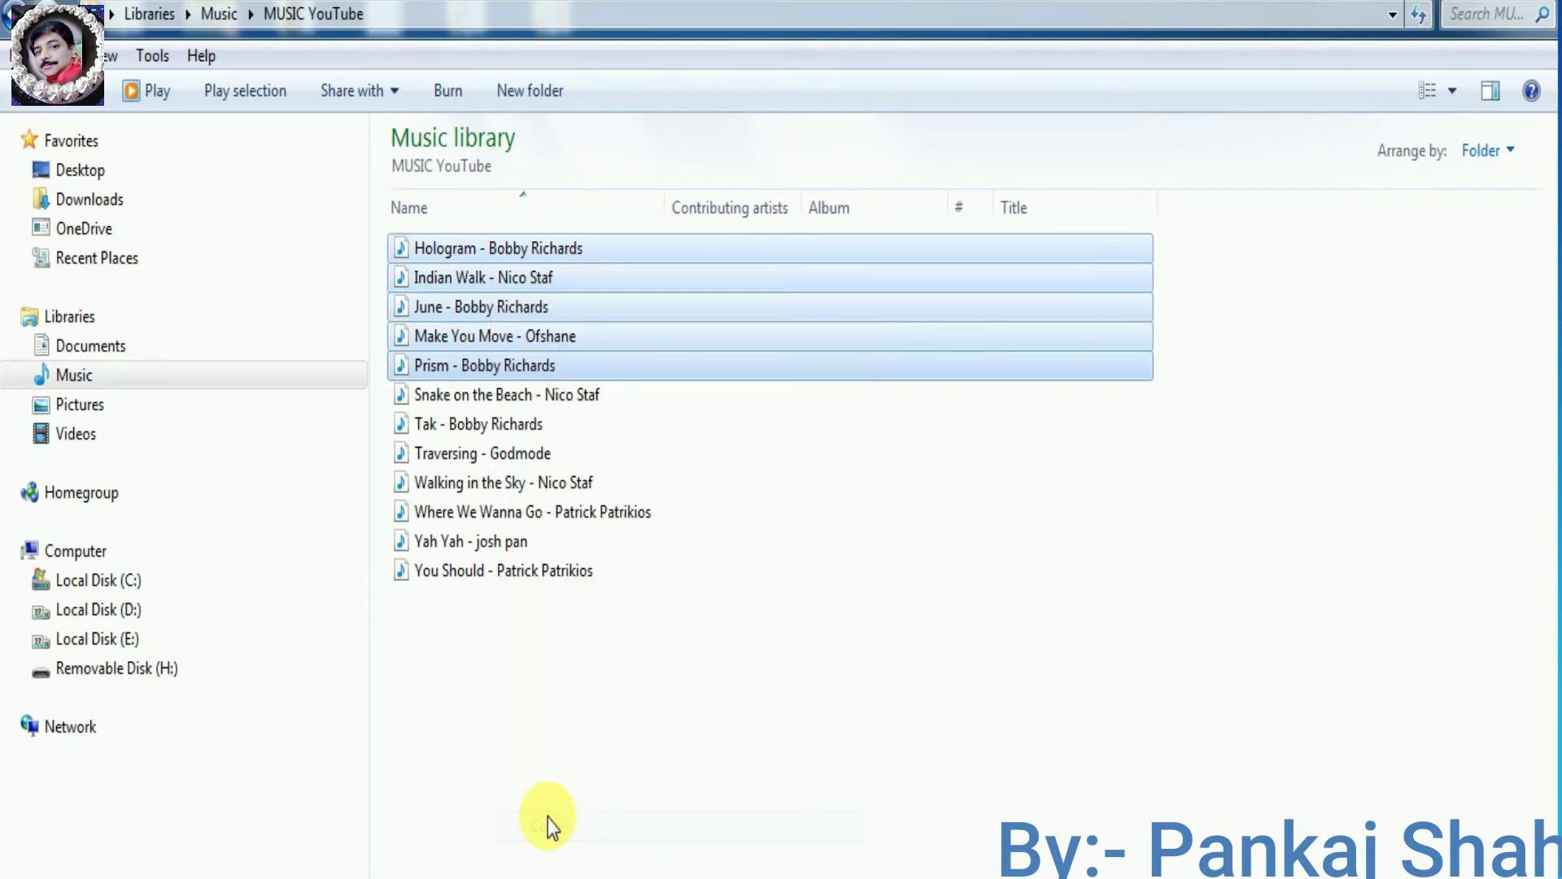
click(165, 669)
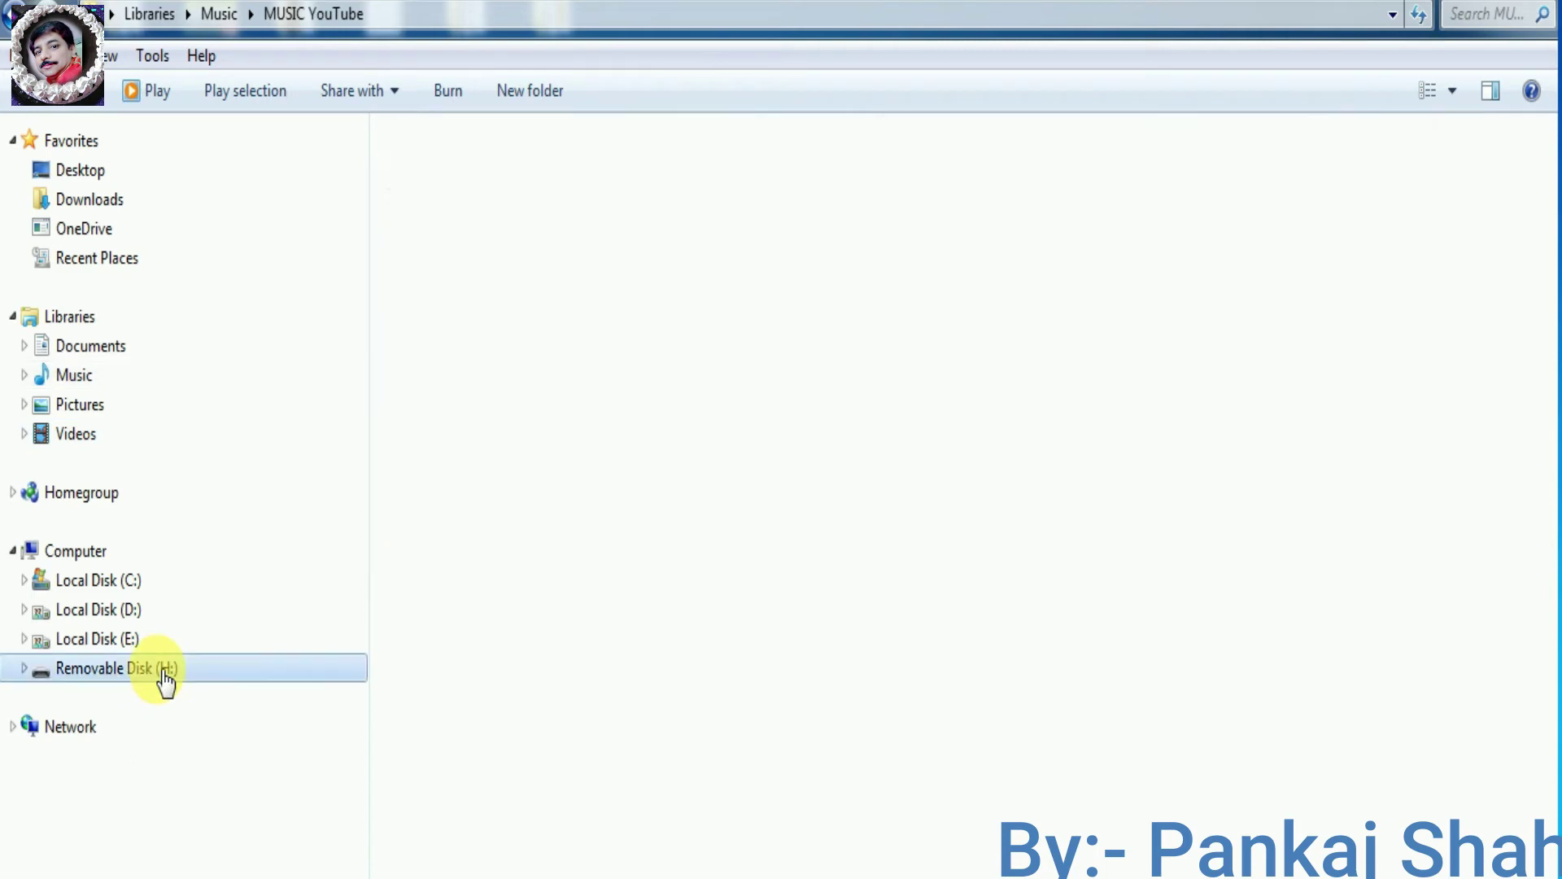
right_click(542, 326)
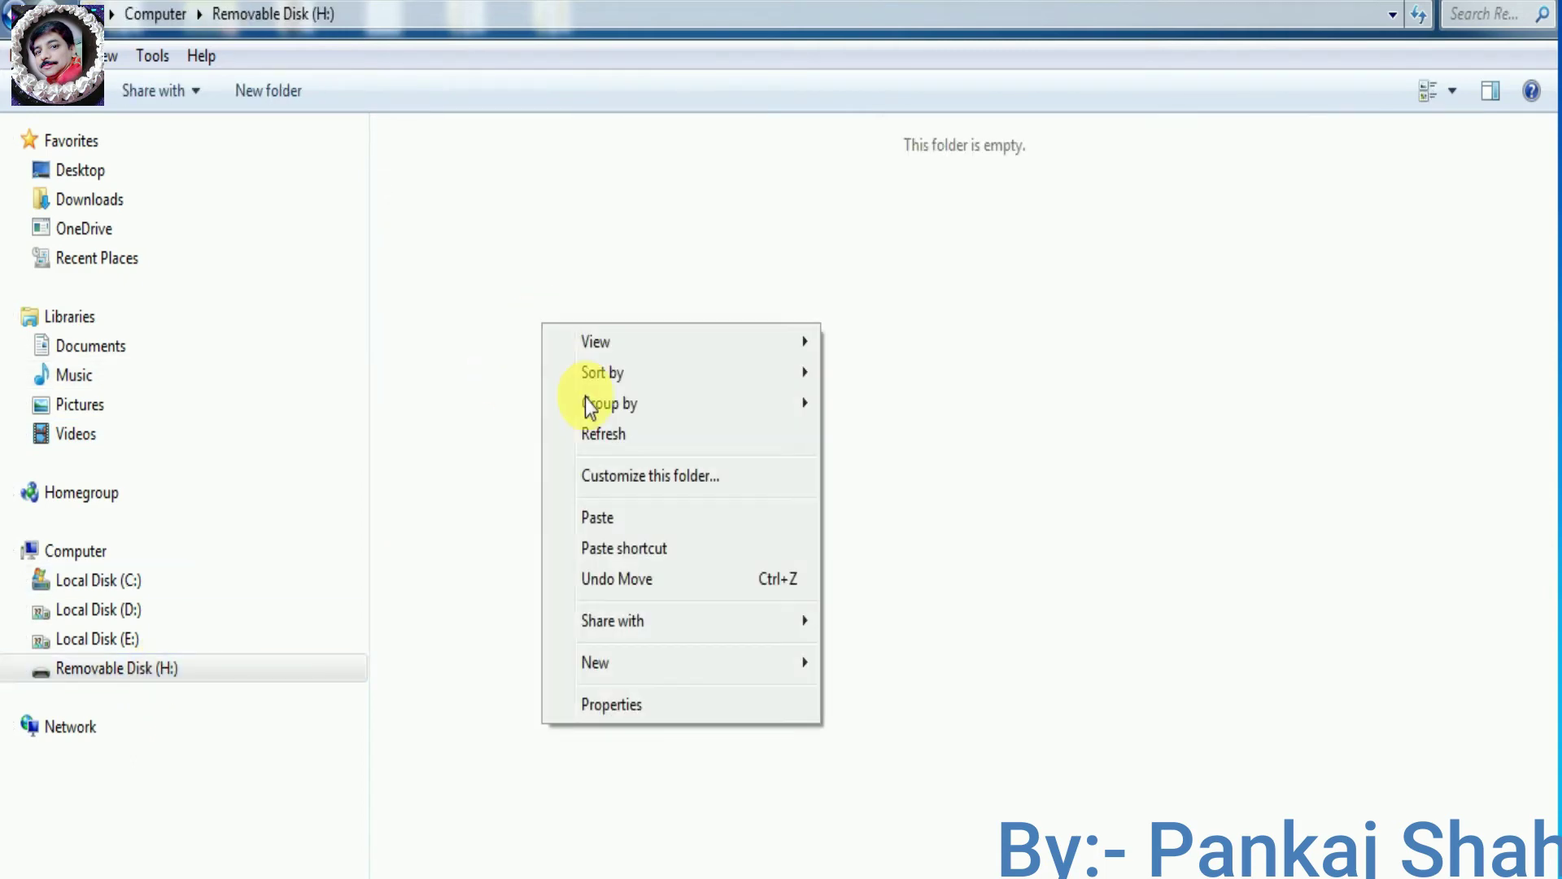
click(618, 511)
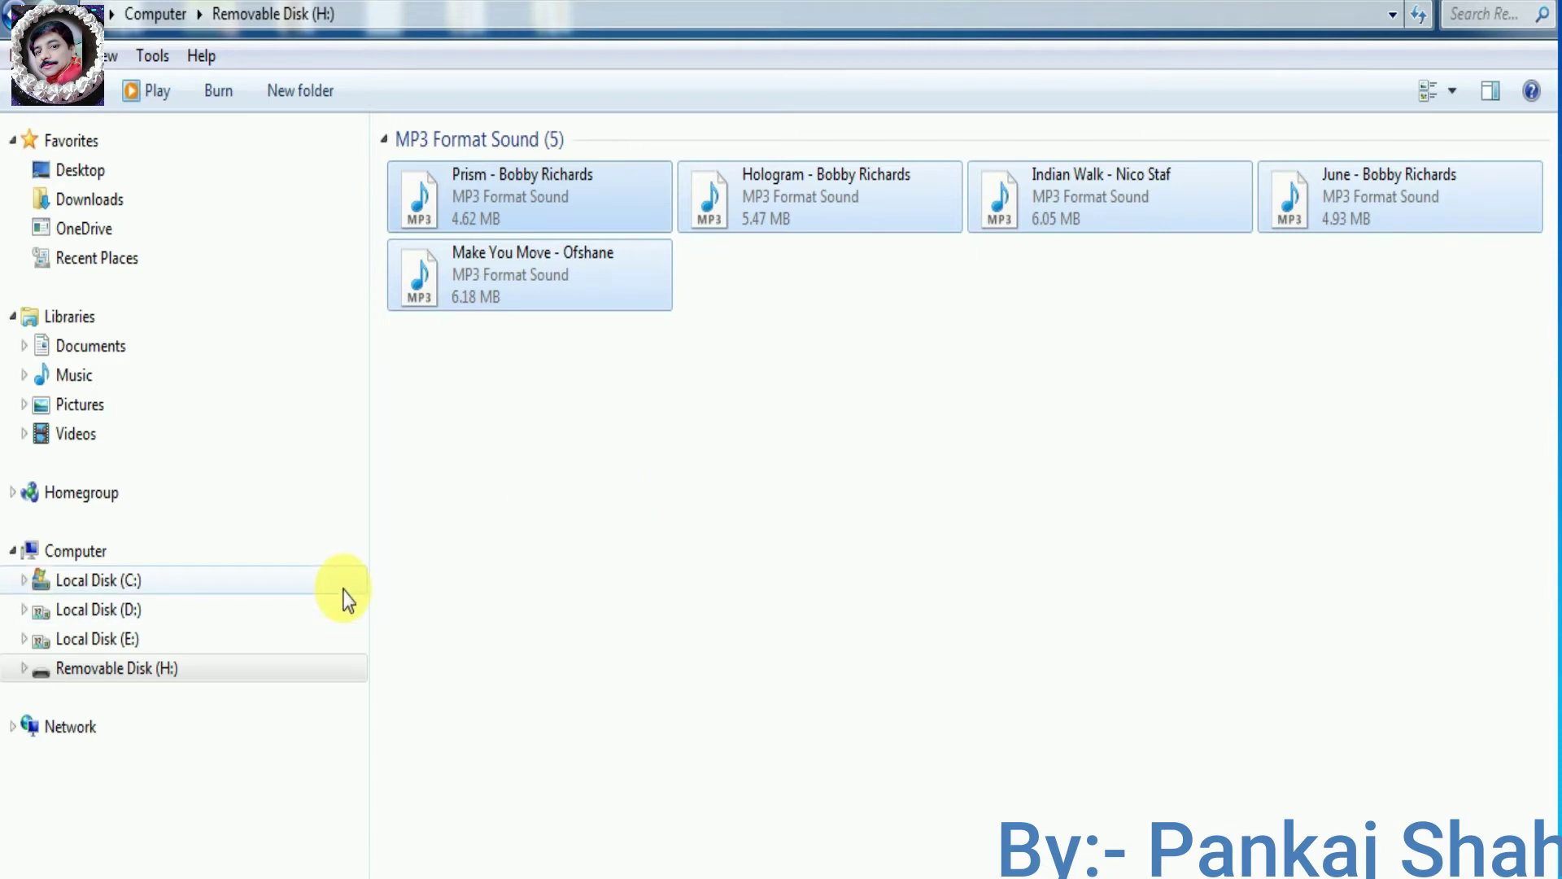
Step: Eject Removable Disk (H:) from the computer
click(190, 675)
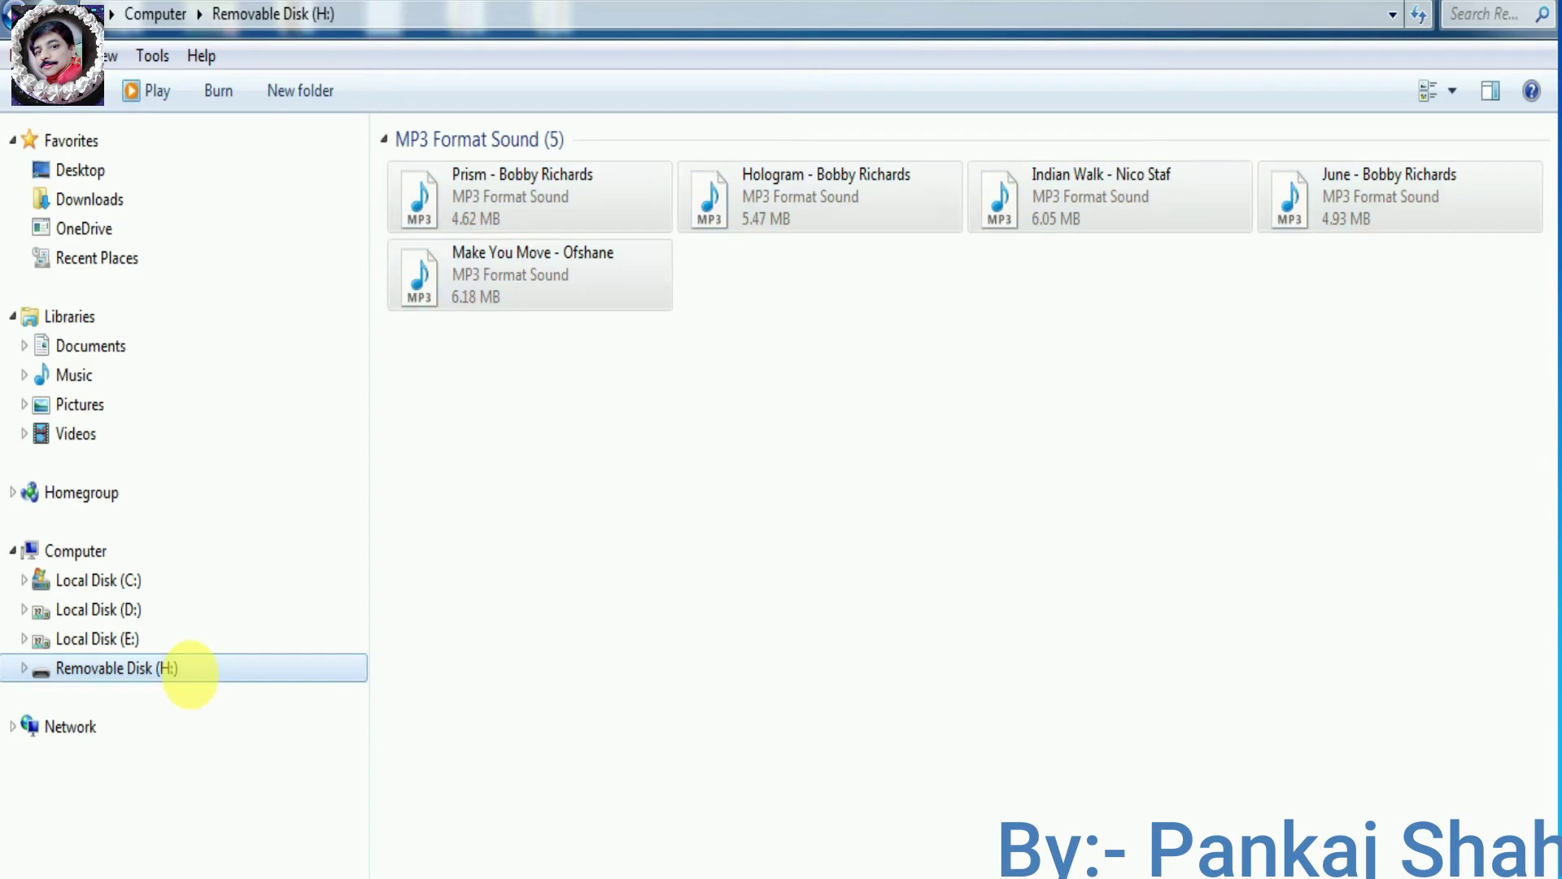
right_click(191, 676)
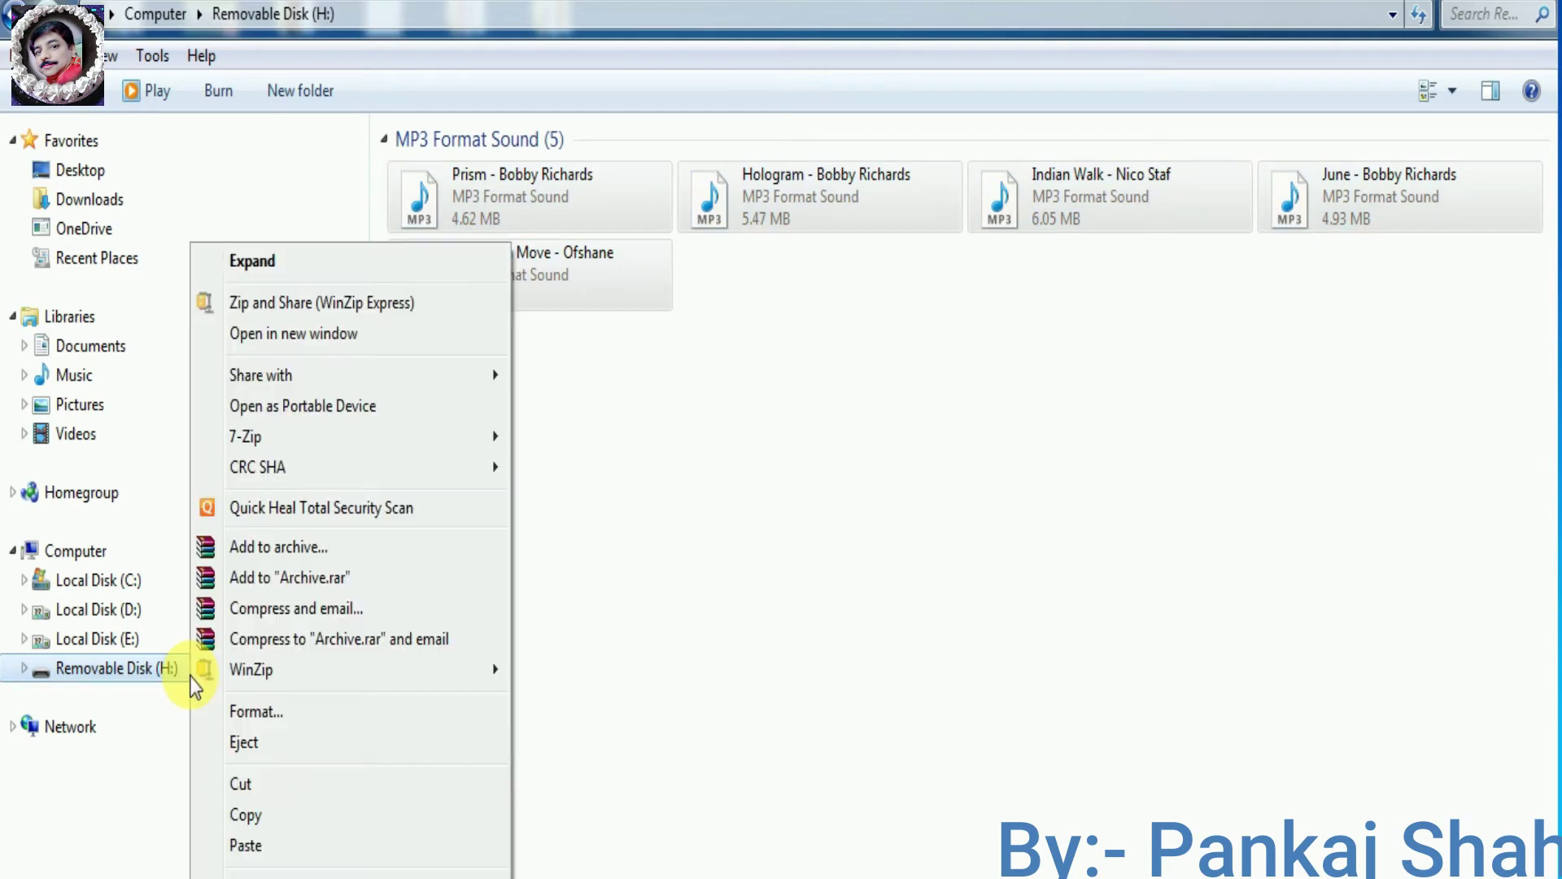
click(261, 751)
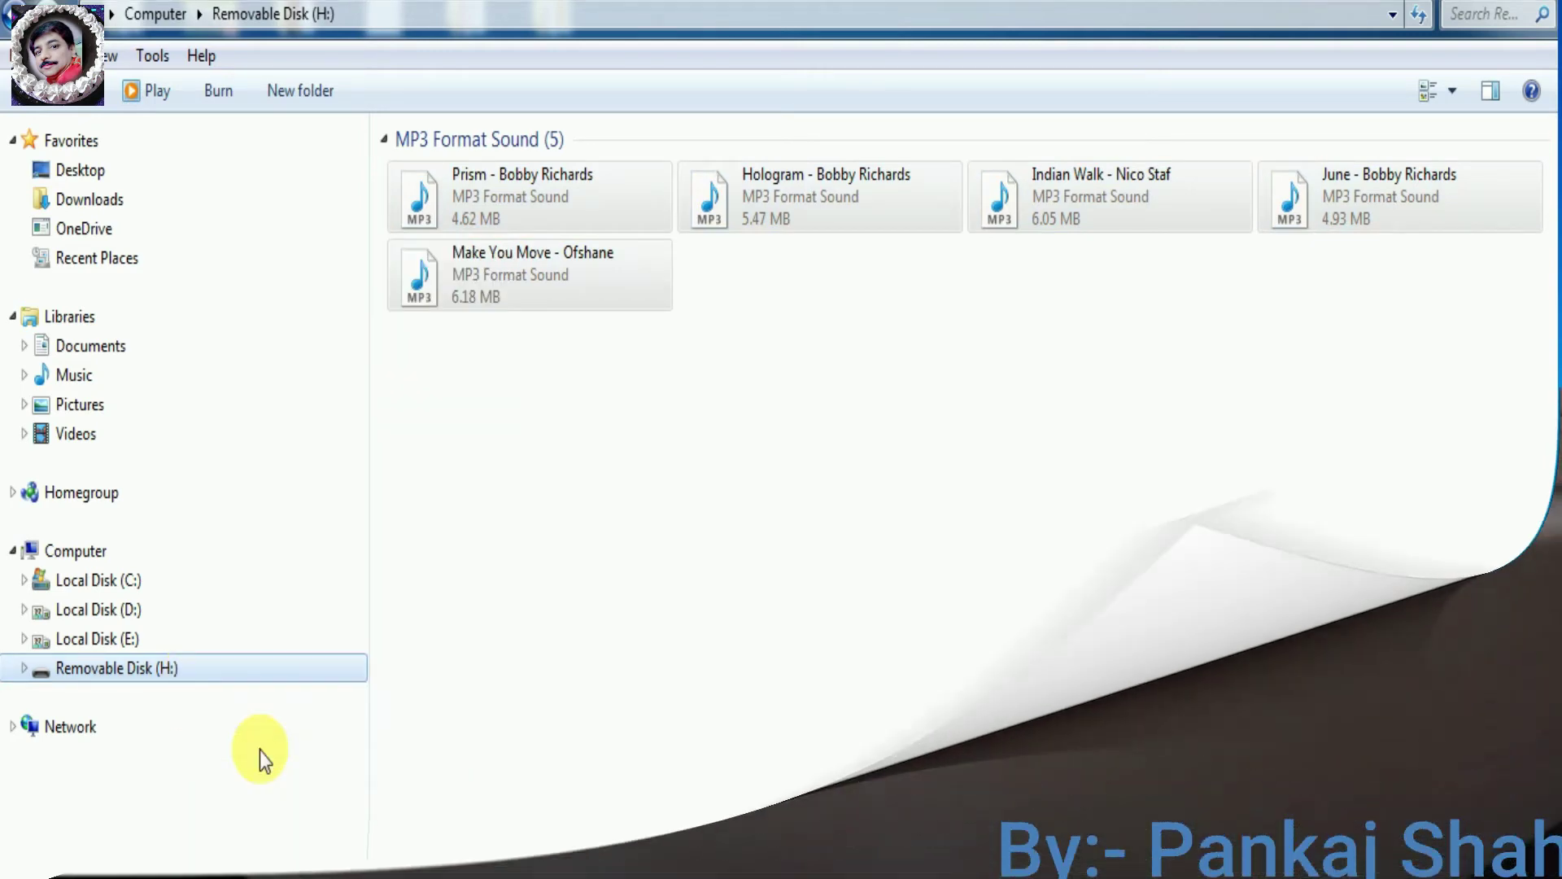